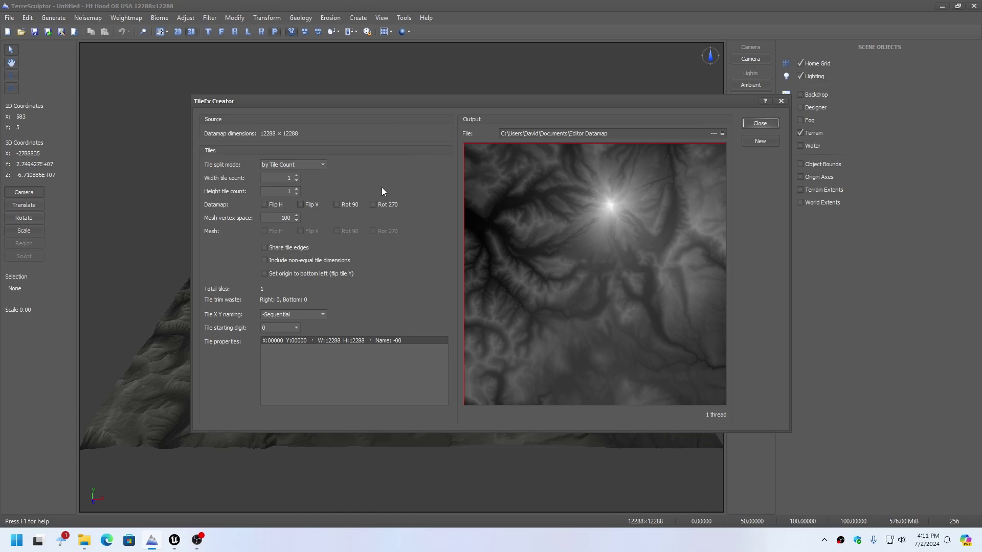
Close the TileEx Creator and flip the whole terrain vertically
left_click(300, 205)
left_click(760, 124)
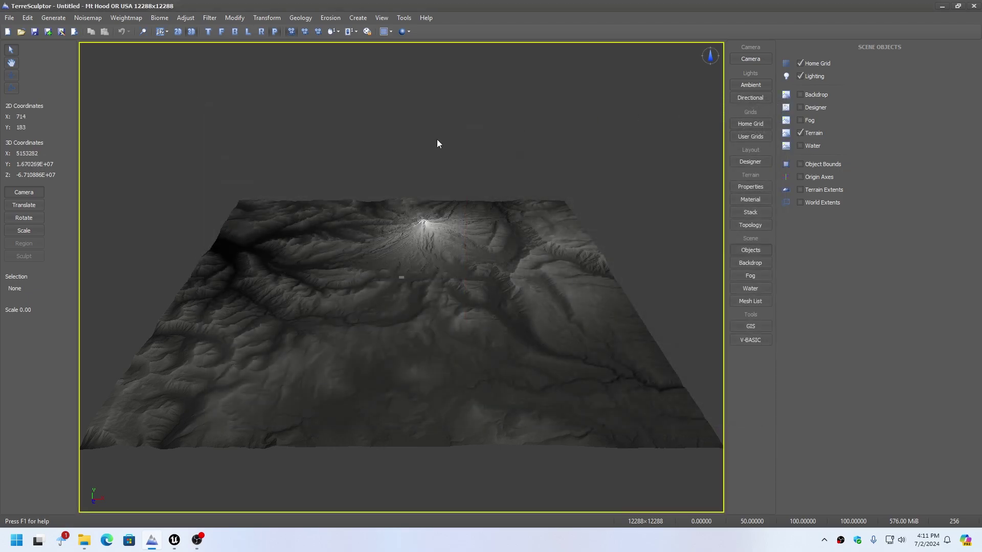
left_click(235, 18)
mouse_move(185, 18)
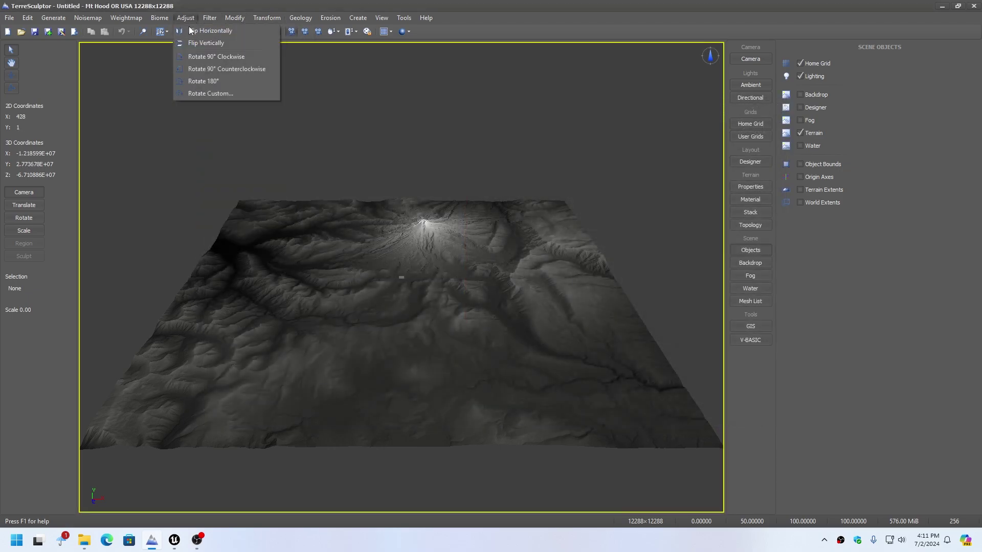
left_click(203, 44)
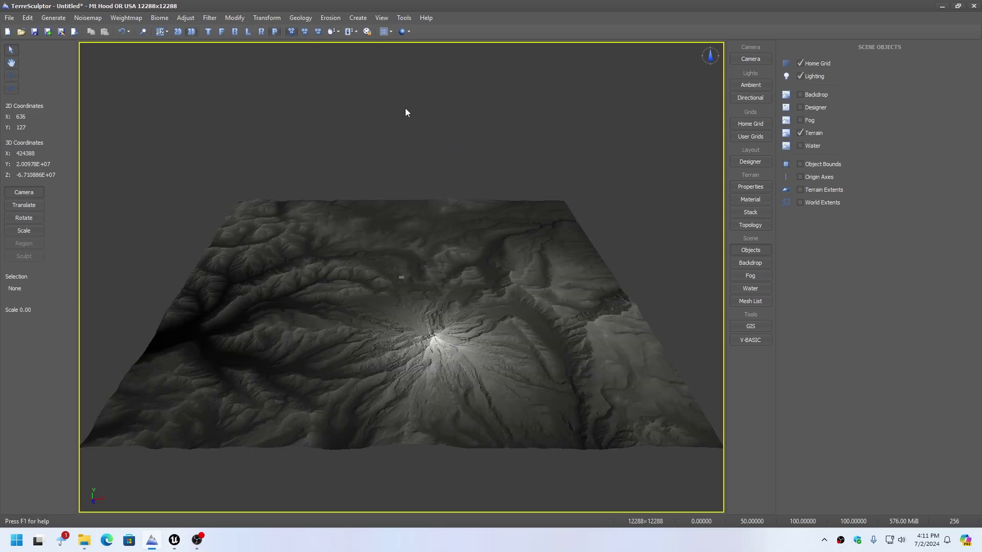
Preview a normal map of the editor terrain with Auto Level off and the normal map level set to 256
left_click(358, 19)
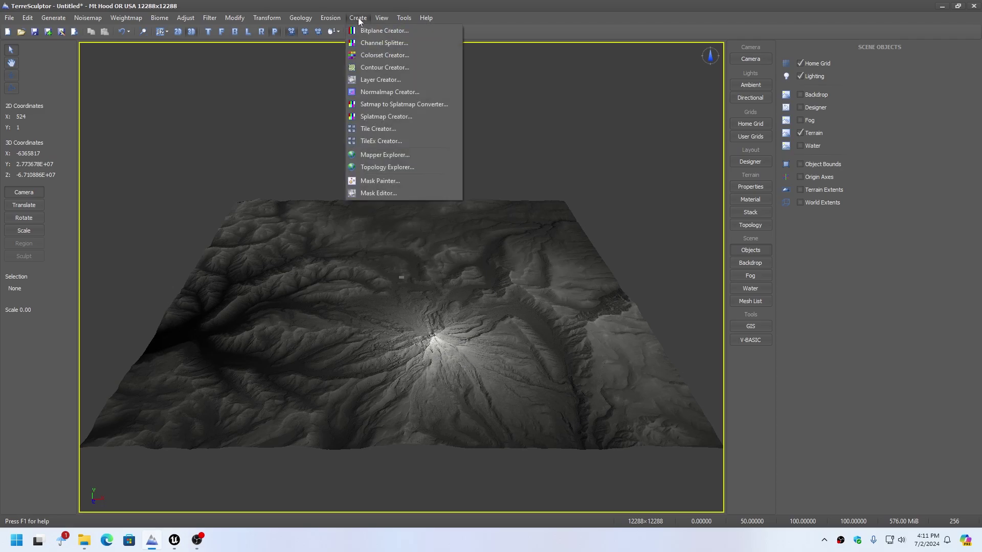
left_click(377, 93)
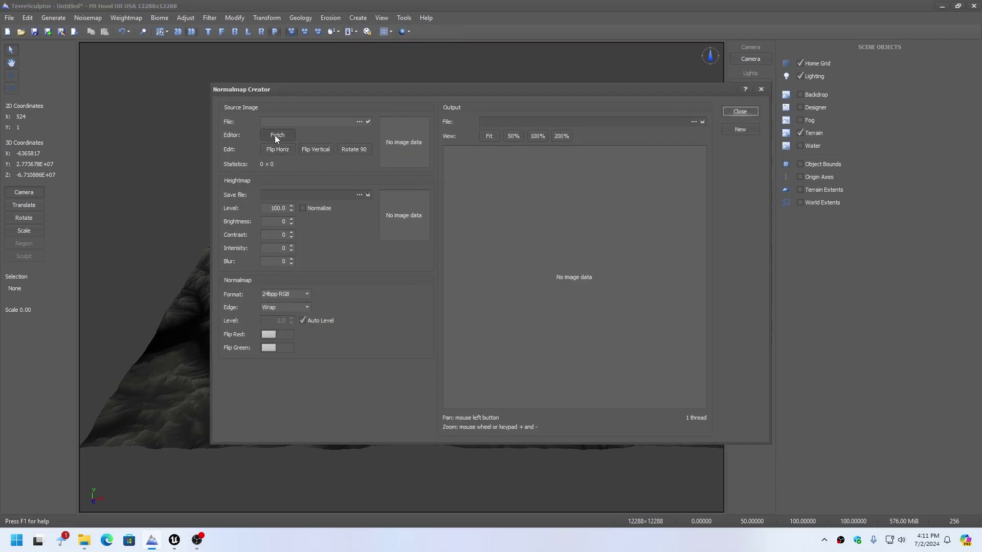
left_click(275, 136)
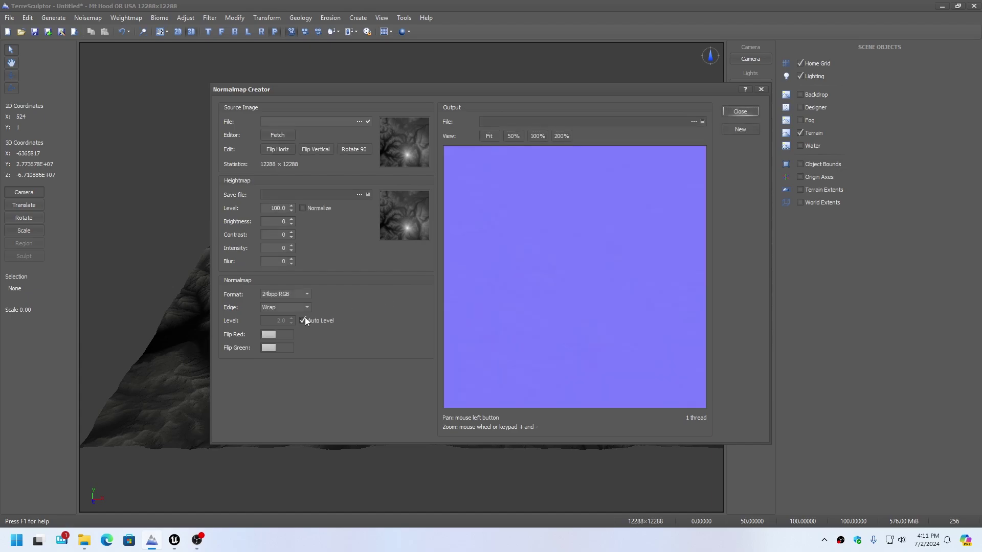
left_click(302, 321)
key("Return")
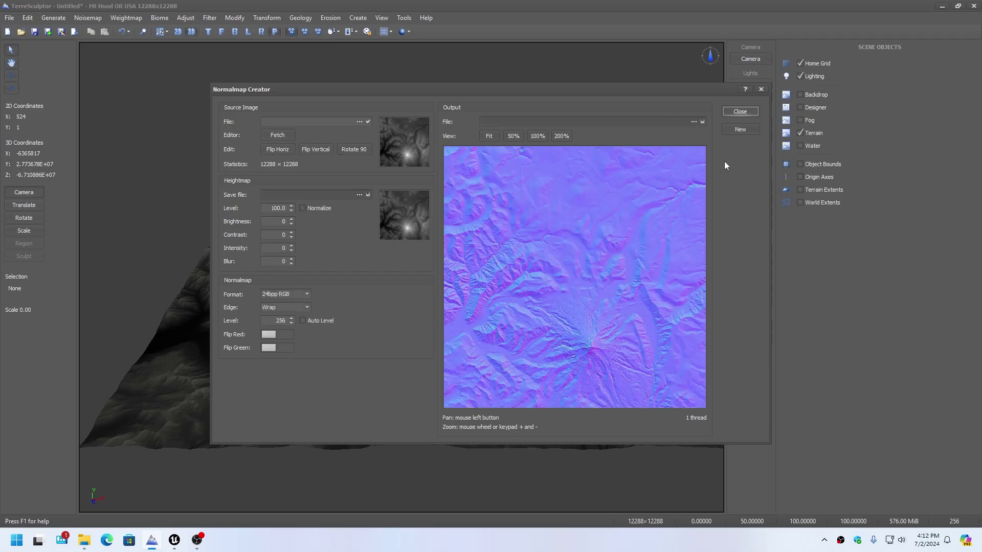
left_click(740, 112)
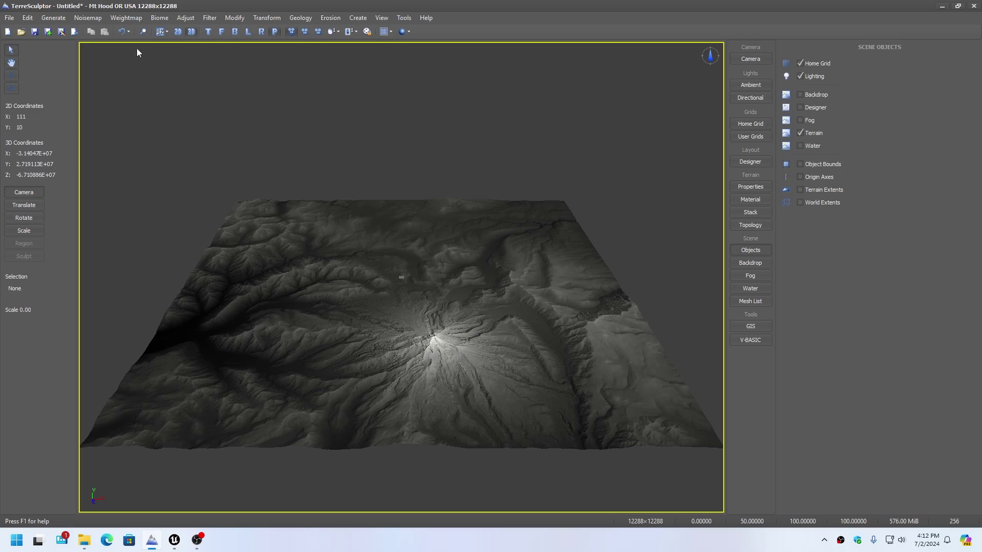
Resample the terrain to a width and length of 4095
left_click(235, 17)
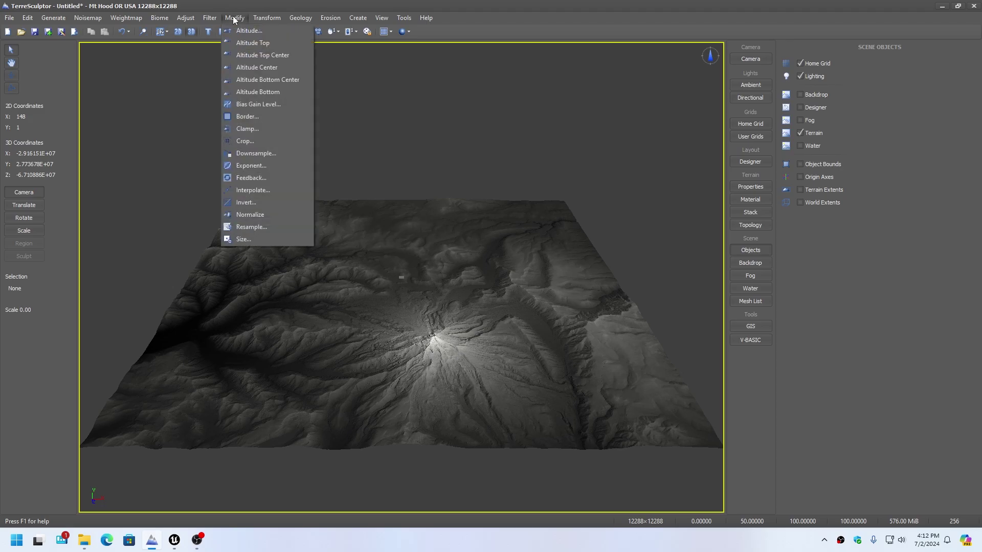
left_click(246, 228)
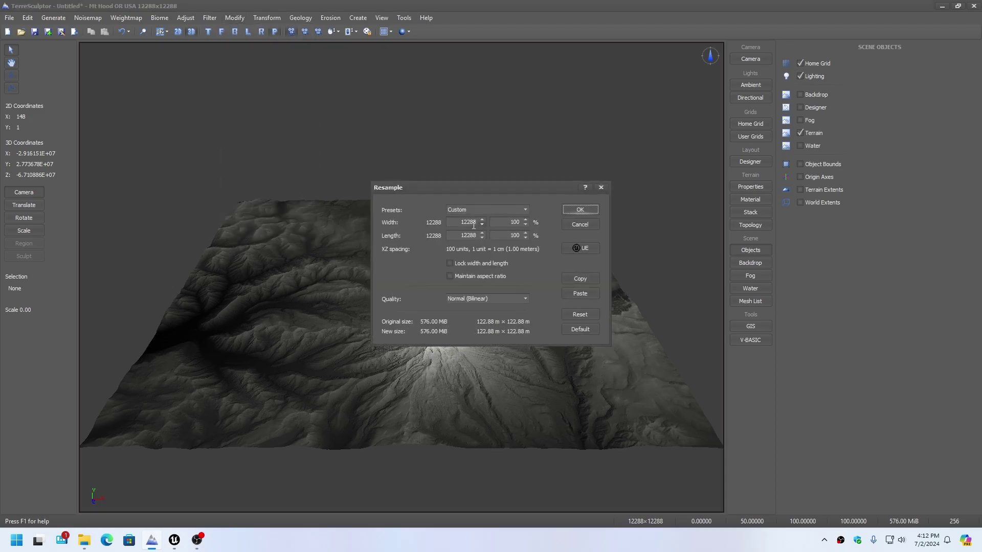
left_click_drag(458, 223, 532, 210)
type("4095")
key("Tab")
key("Tab")
type("4095")
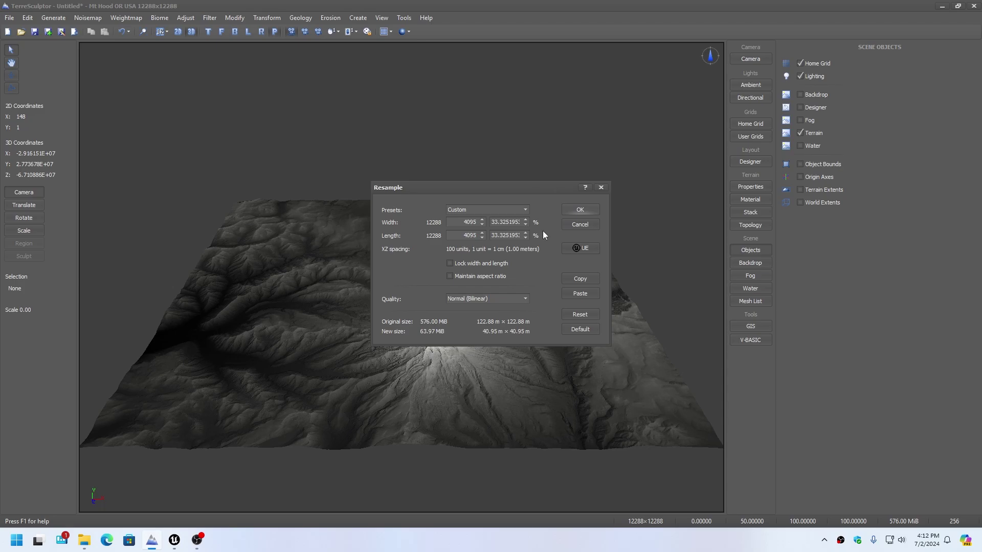
left_click(581, 209)
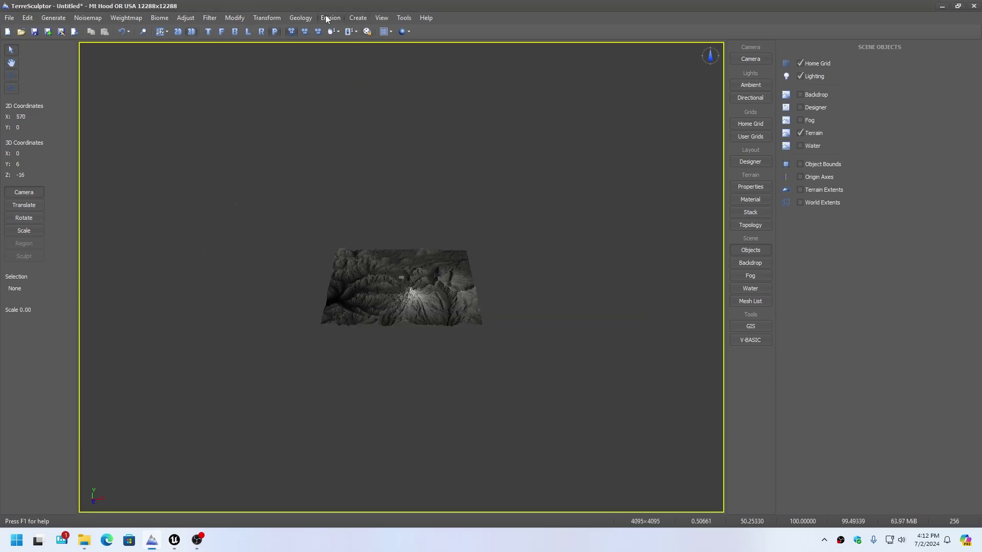
Configure the TileEx Creator for a 2 by 2 tile split with shared tile edges and _X0_Y0 tile naming
left_click(143, 31)
left_click(359, 18)
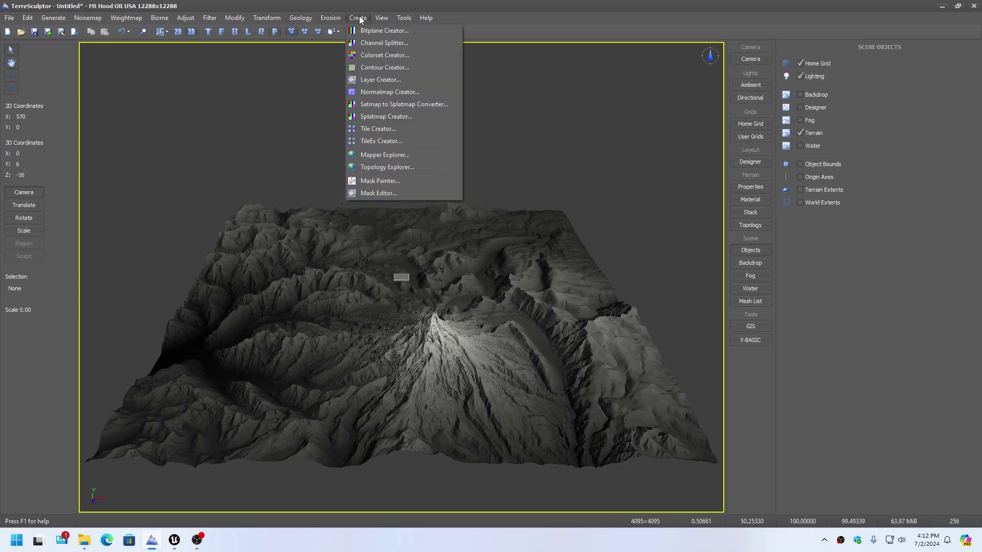
left_click(379, 137)
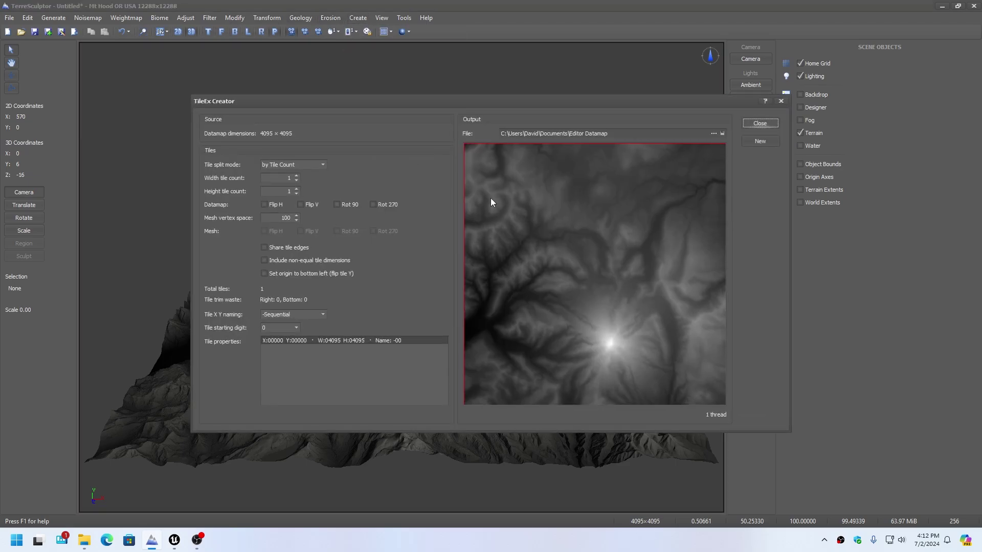
left_click(296, 176)
left_click(297, 188)
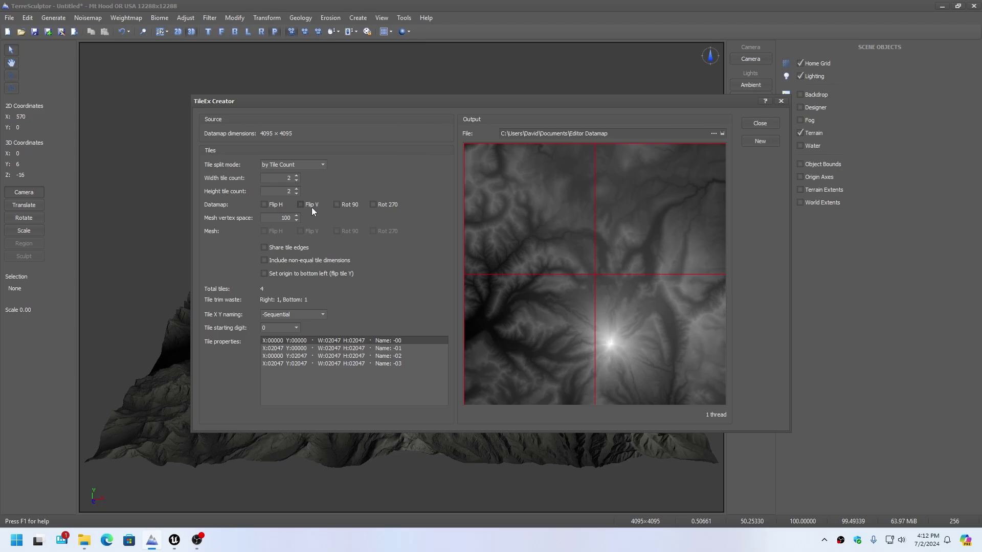
left_click(286, 248)
left_click(323, 313)
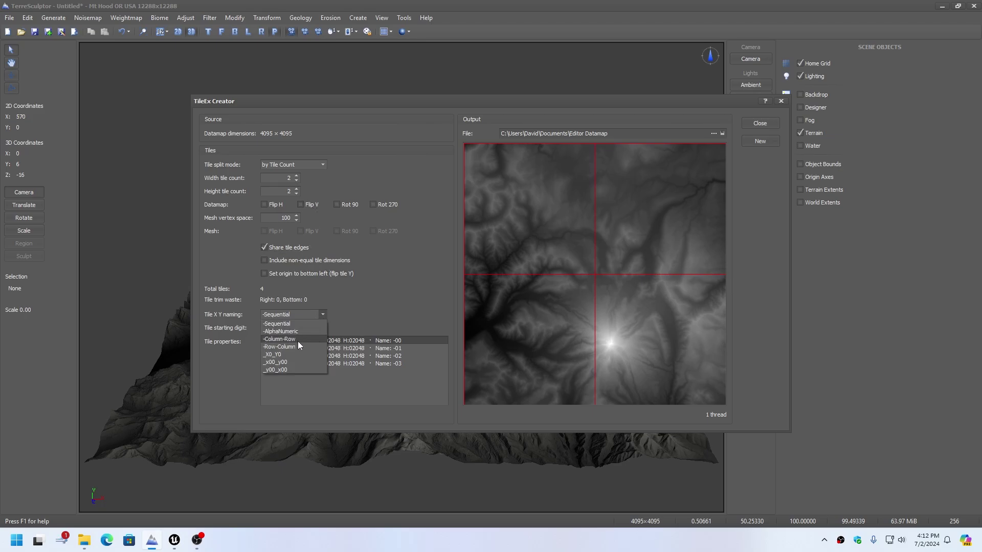
left_click(297, 354)
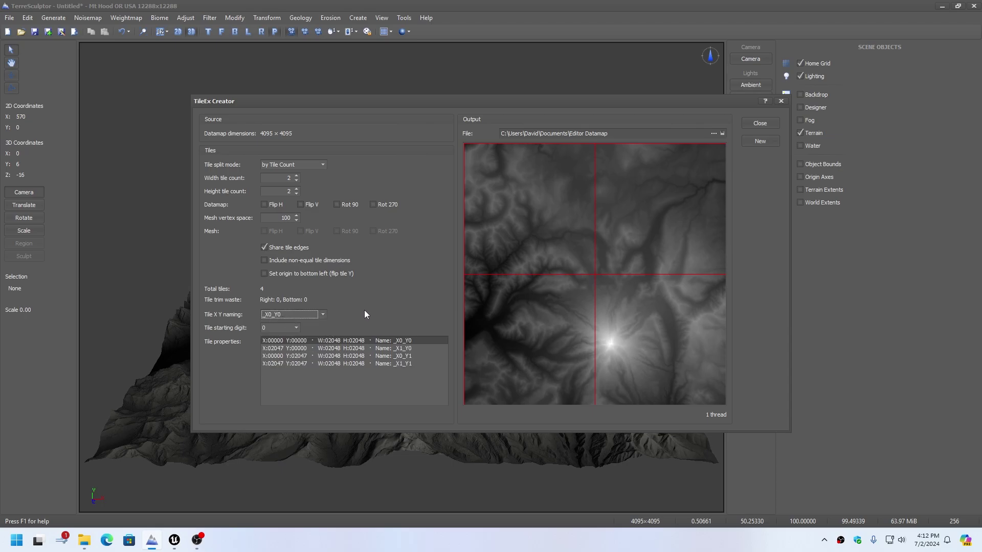
Try naming the tile mesh export Mt Hood OR USA Mesh Tile in Alias Wavefront Object (*.obj) format
left_click(630, 133)
left_click(713, 133)
left_click(503, 398)
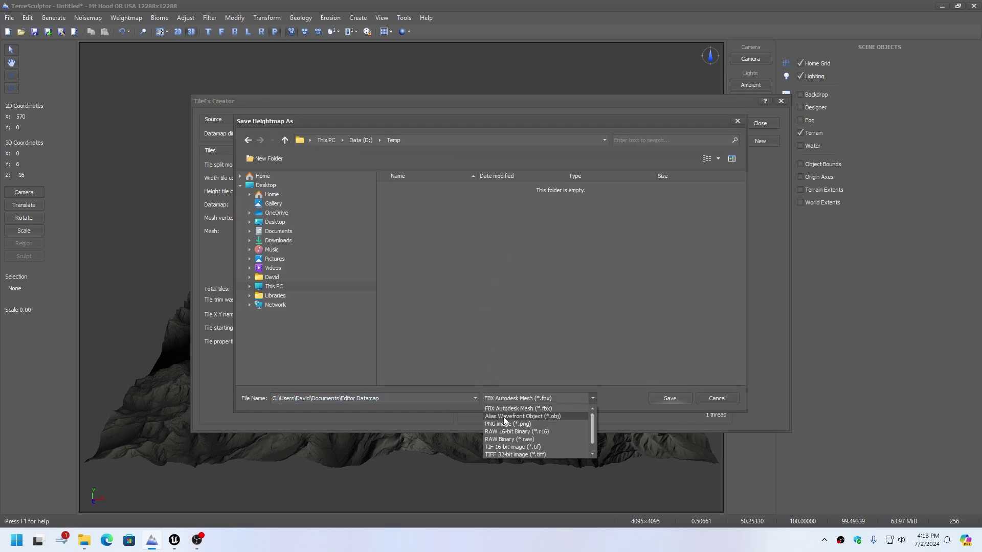
left_click(503, 416)
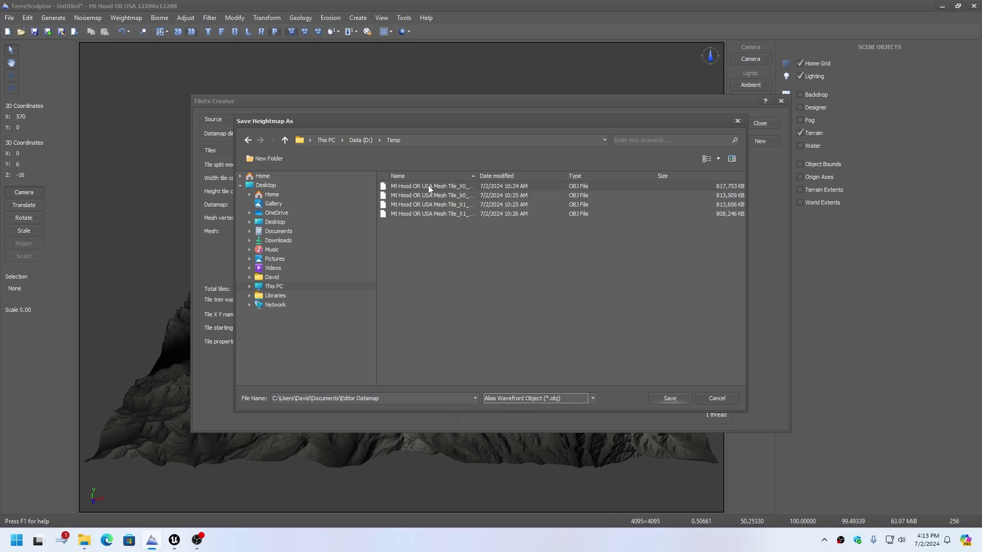
left_click(428, 185)
left_click(382, 399)
left_click(381, 399)
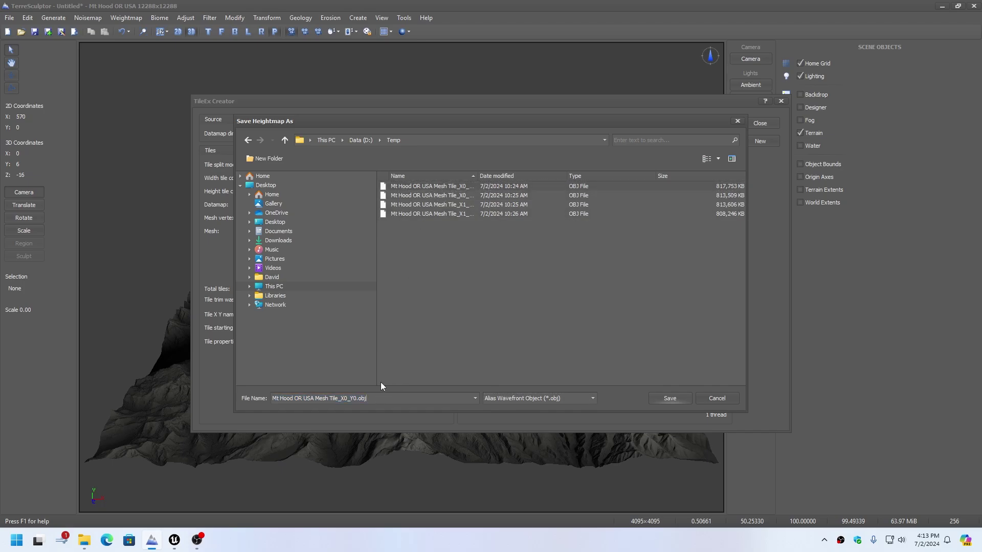
key("BackSpace")
key("BackSpace")
key("BackSpace")
key("BackSpace")
key("BackSpace")
key("BackSpace")
key("BackSpace")
key("BackSpace")
key("BackSpace")
key("BackSpace")
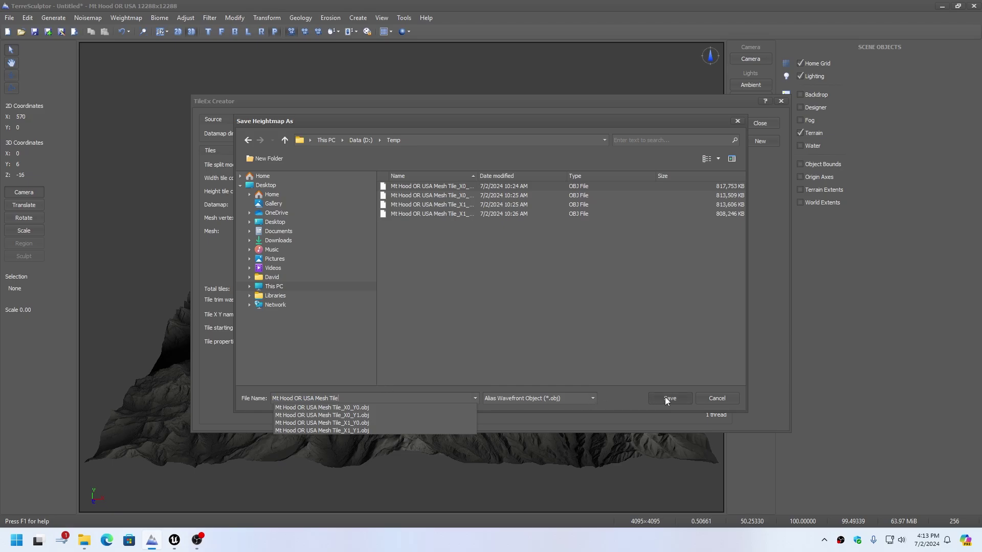
left_click(715, 399)
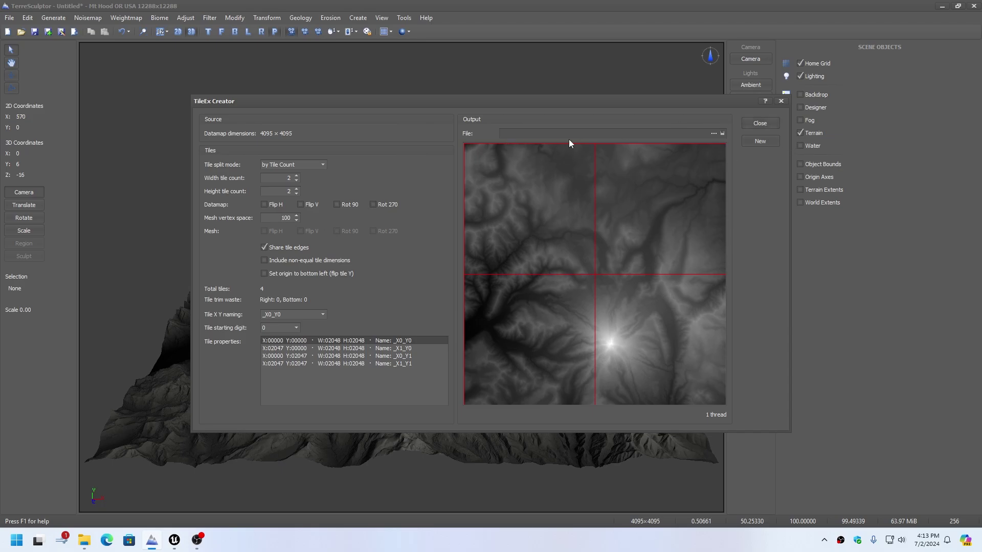
left_click(760, 122)
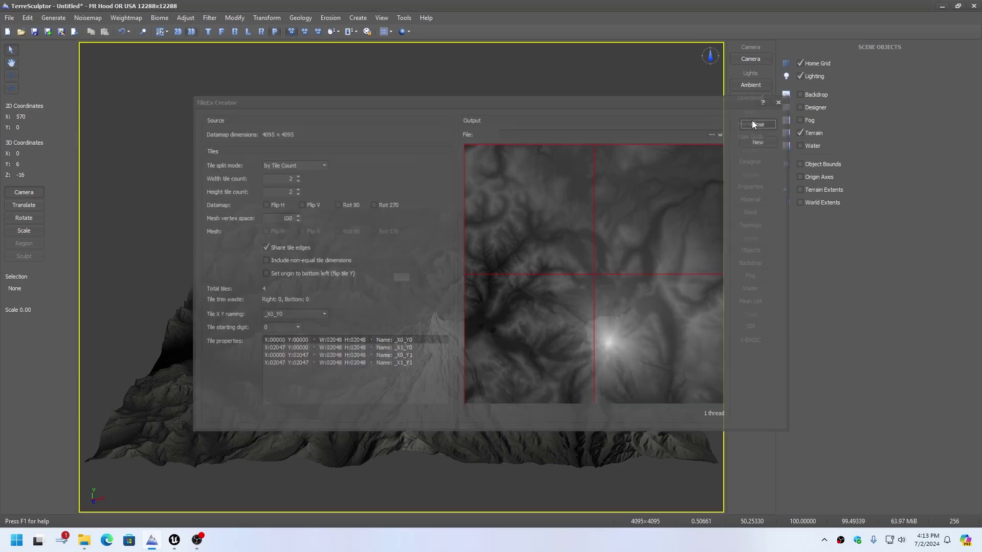
Undo the 4095 resample of the terrain
left_click(357, 18)
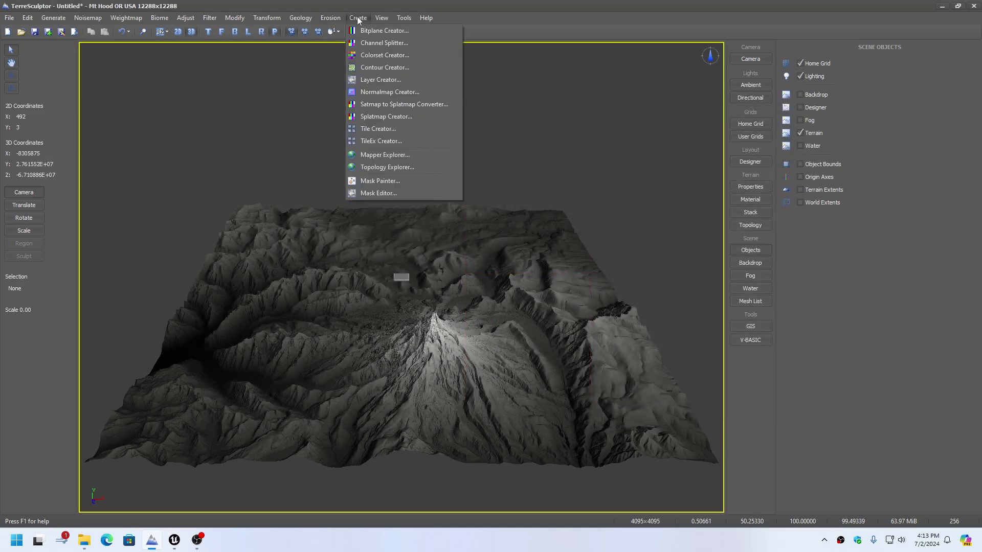
left_click(357, 18)
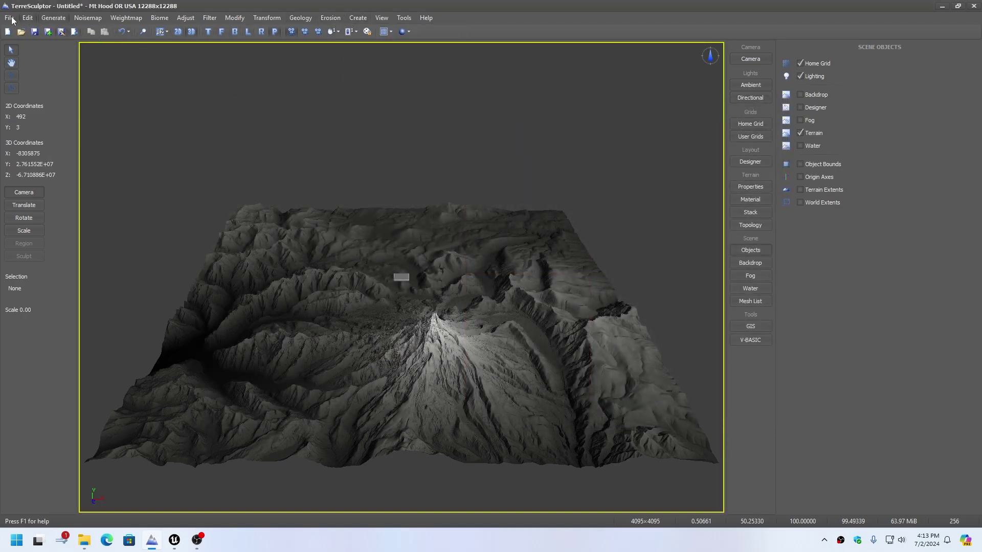
left_click(122, 32)
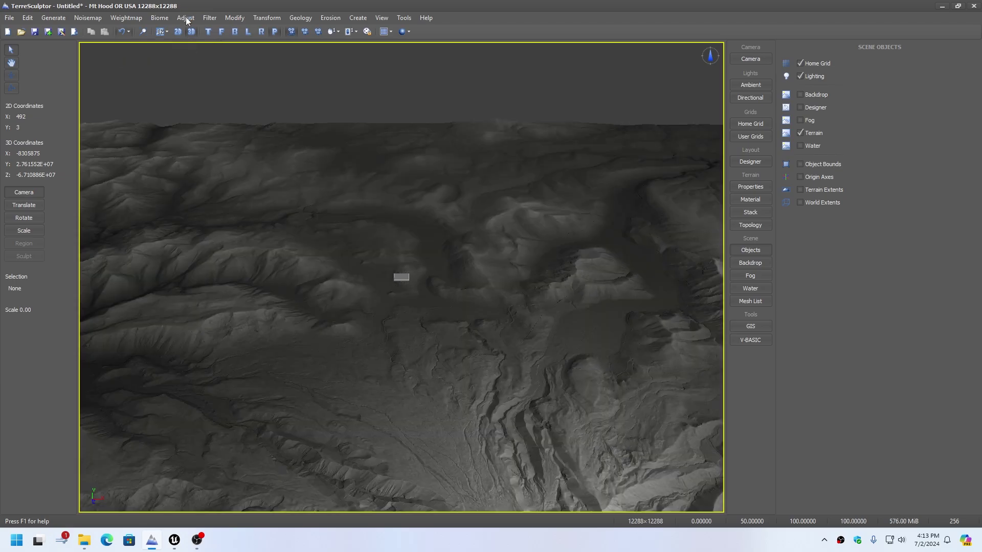
Resample the terrain to a width and length of 16384
left_click(185, 18)
mouse_move(219, 21)
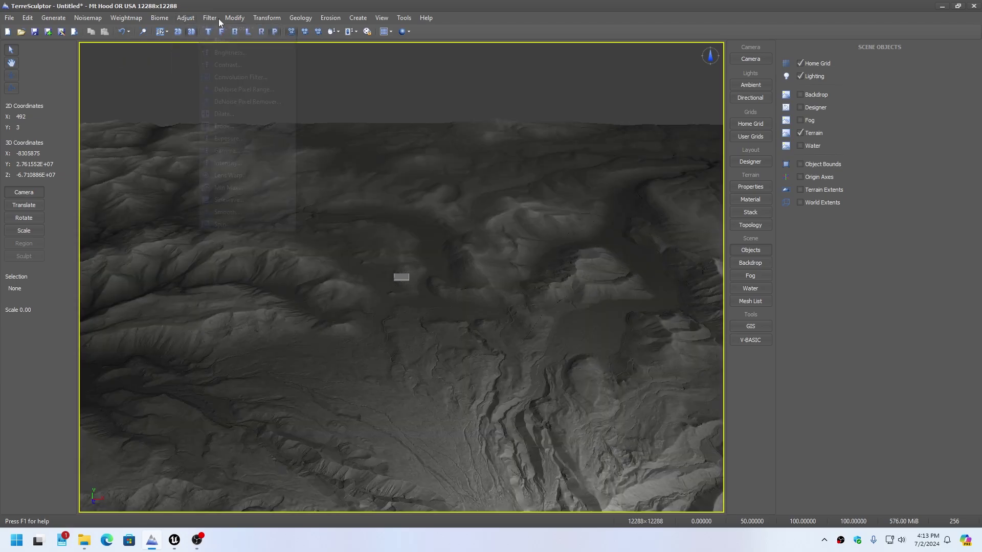
left_click(246, 227)
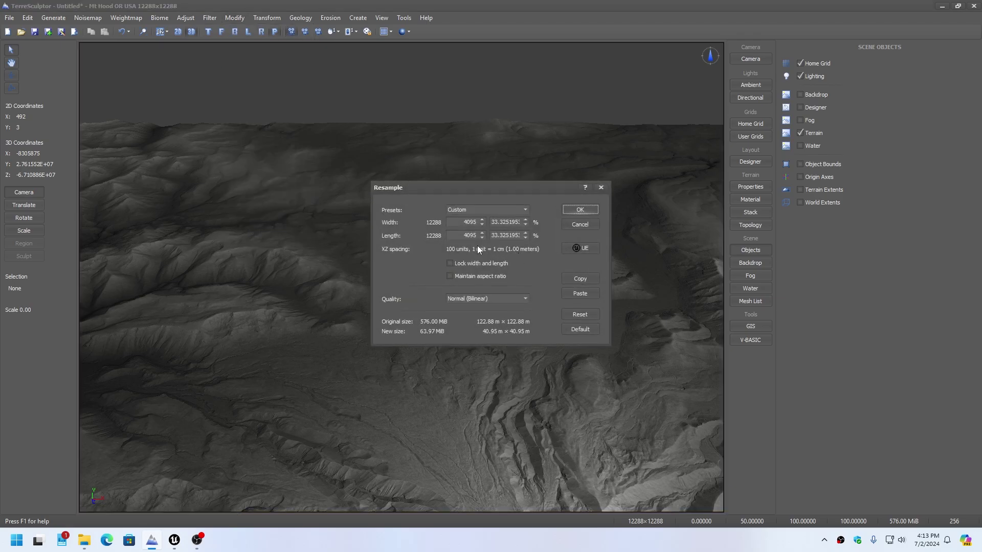
left_click_drag(463, 223, 470, 222)
type("16384")
key("Tab")
type("16384")
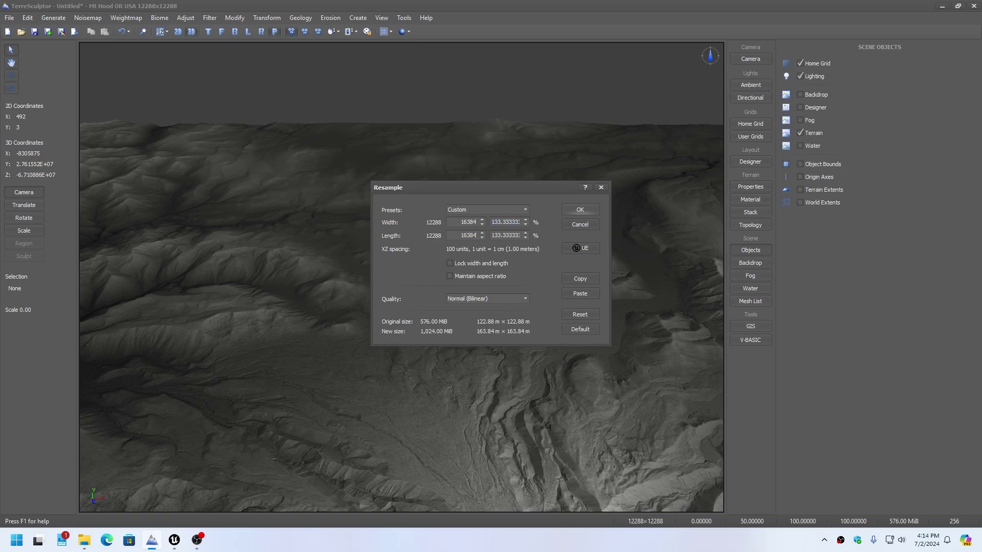
key("Tab")
left_click(580, 210)
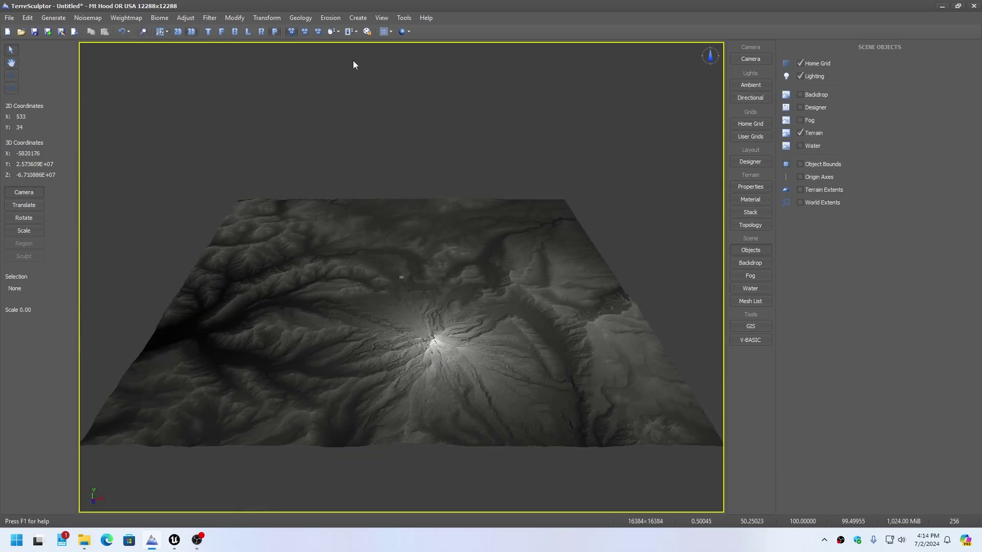
Fetch the resampled terrain into the Normalmap Creator and set the normal map level to 256 with Auto Level off
left_click(358, 18)
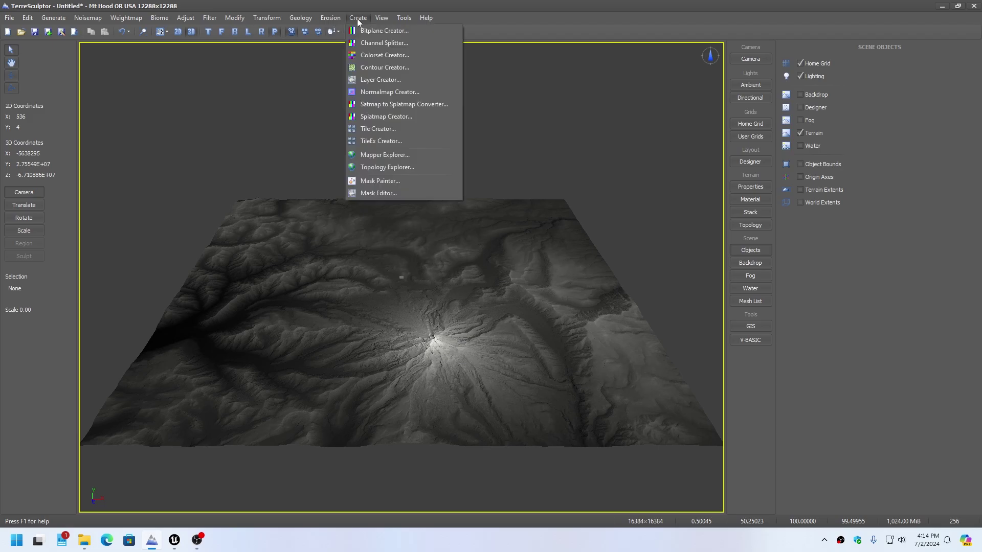
left_click(381, 93)
left_click(283, 139)
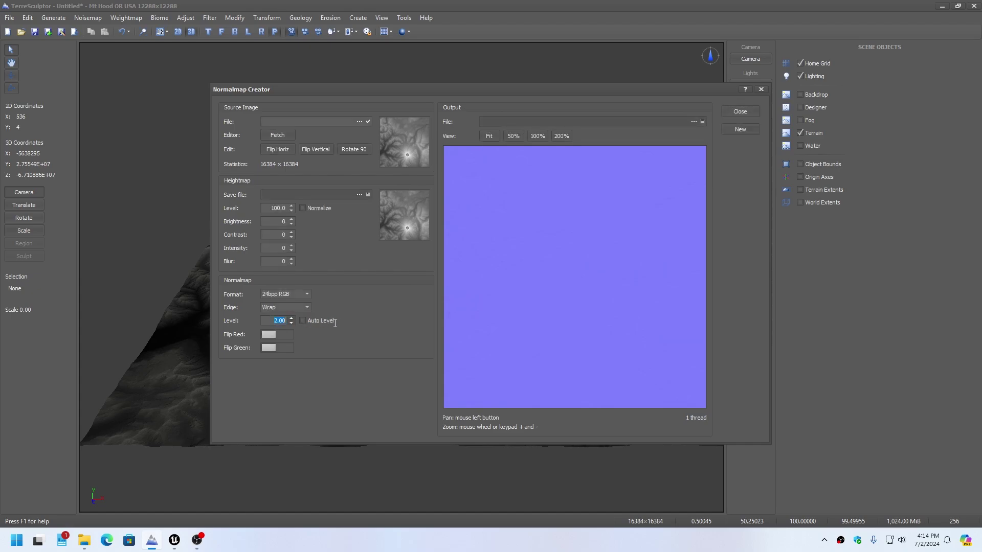
type("256")
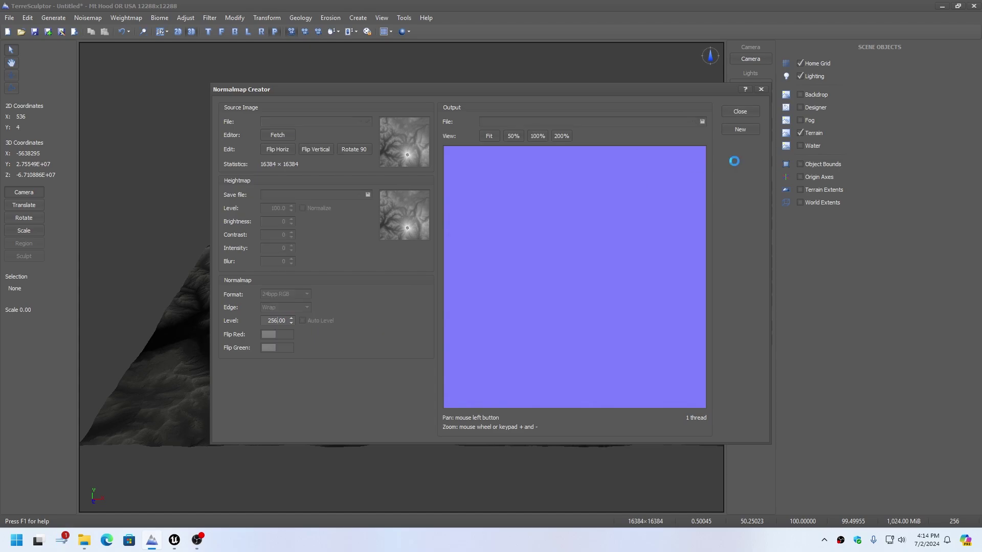
Try naming the normal map export Mt Hood OR USA 16384x16384 Normalmap FlipV in PNG 24-bit color format
left_click(694, 122)
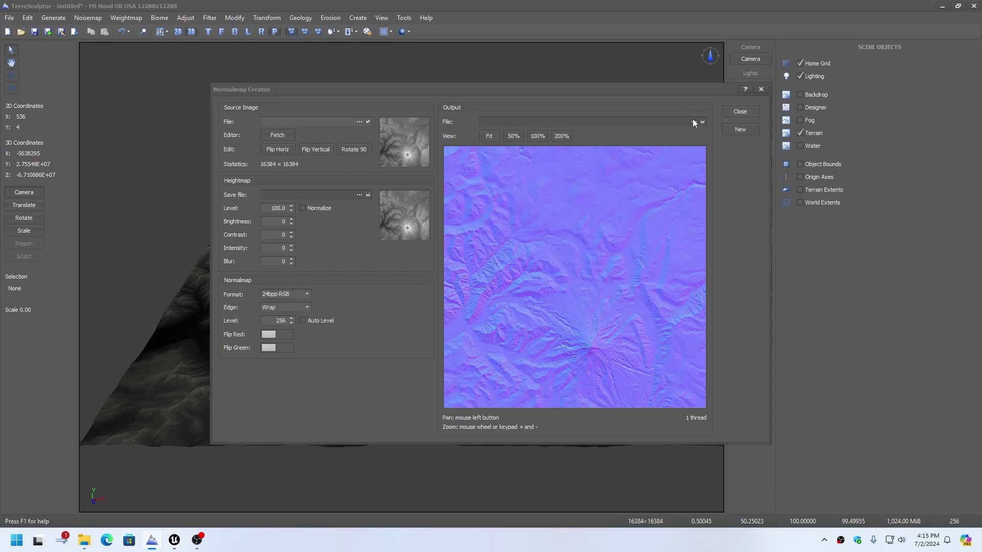
left_click(535, 400)
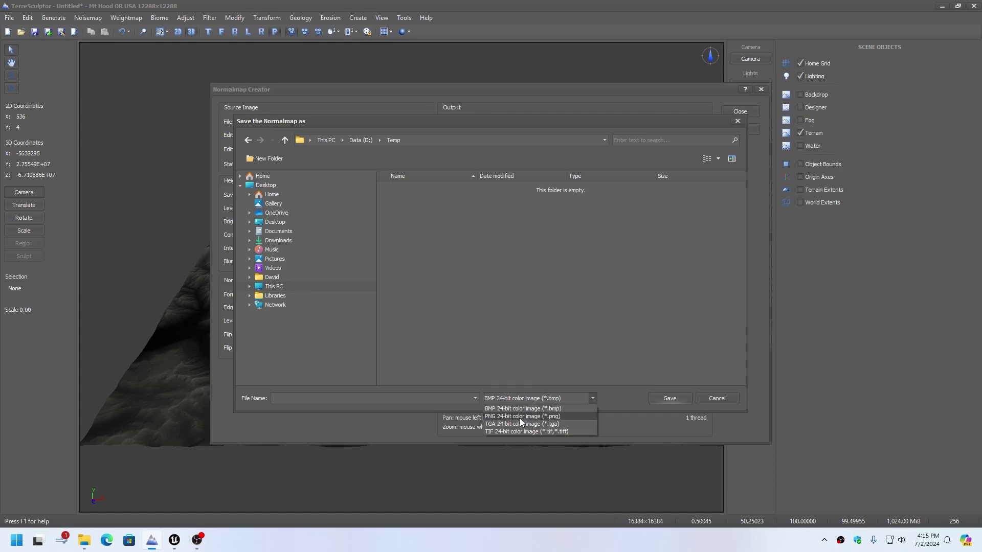
left_click(519, 417)
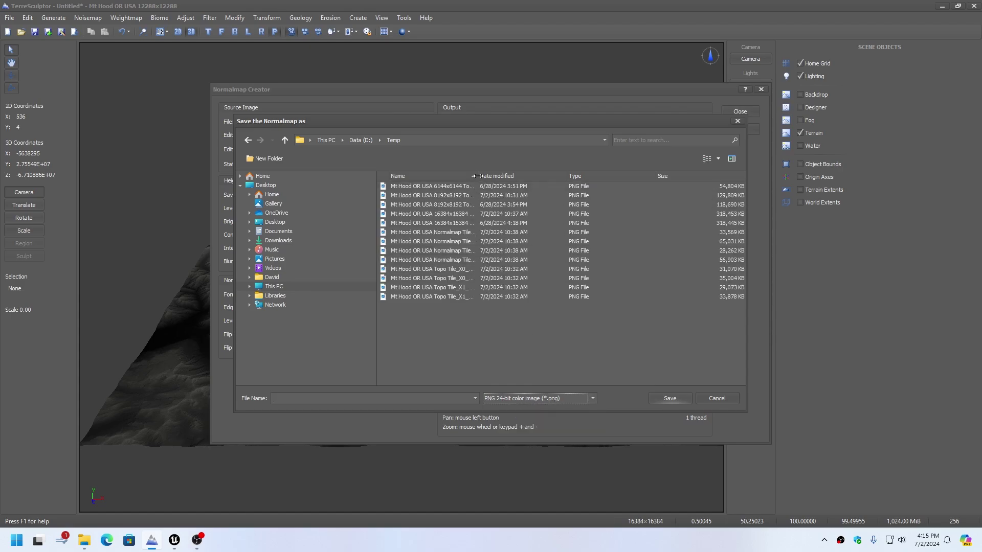
left_click_drag(476, 175, 562, 176)
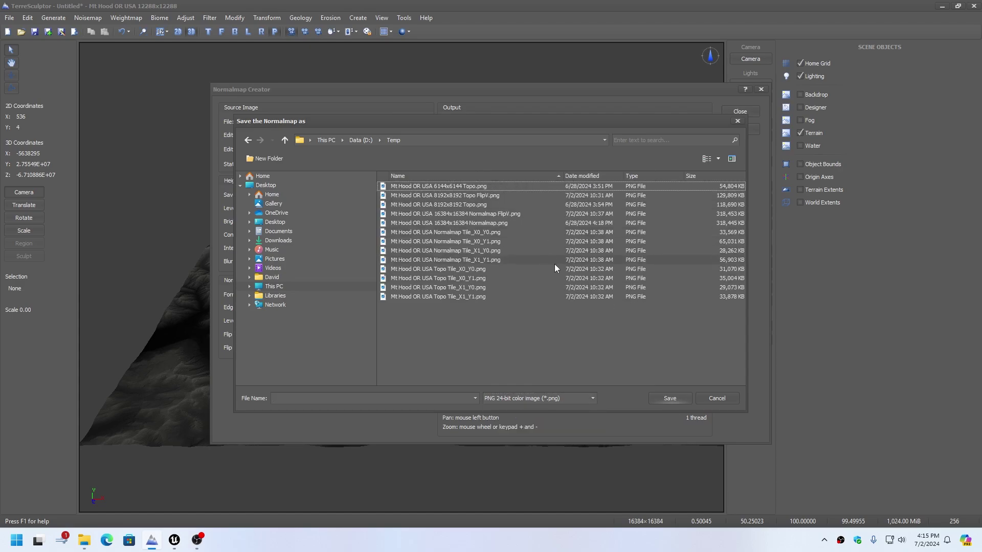
left_click(469, 214)
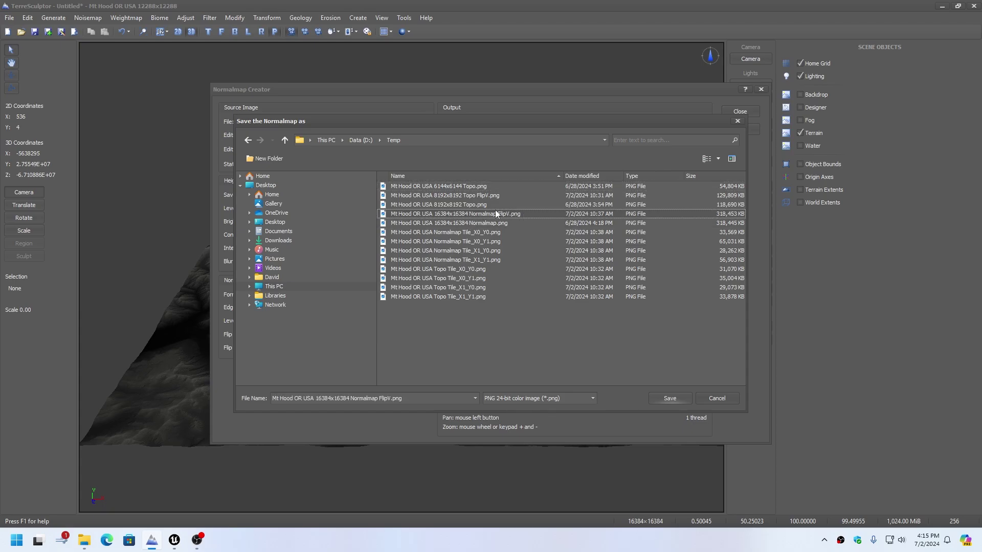
left_click(716, 398)
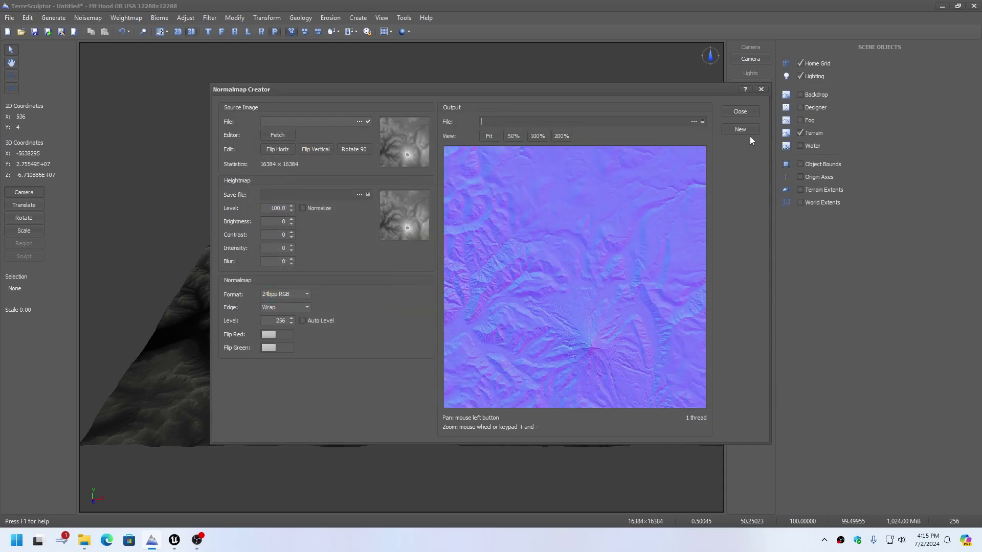
left_click(740, 111)
Load Mt Hood OR USA 16384x16384 Normalmap FlipV.png from D:\Temp as the source image in the Tile Creator
left_click(359, 18)
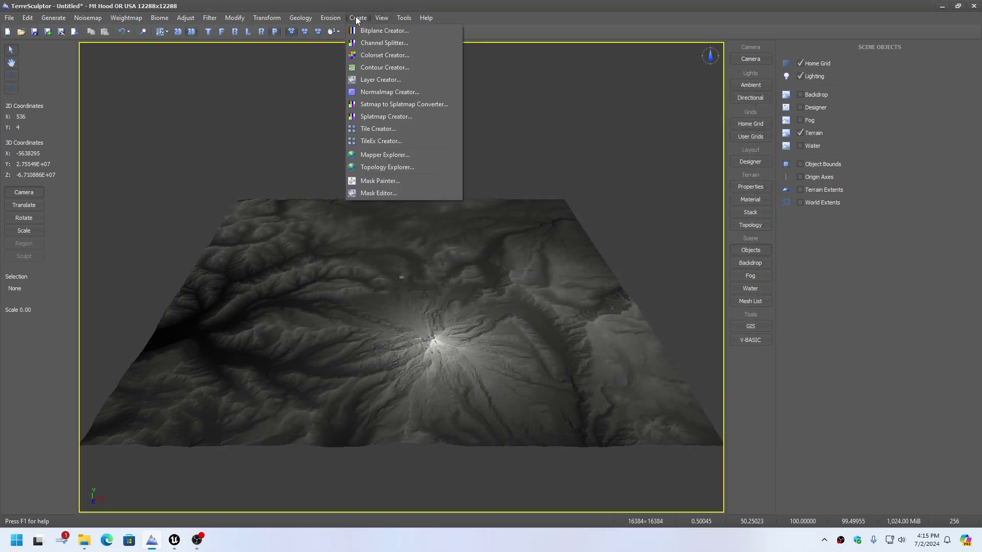
left_click(377, 128)
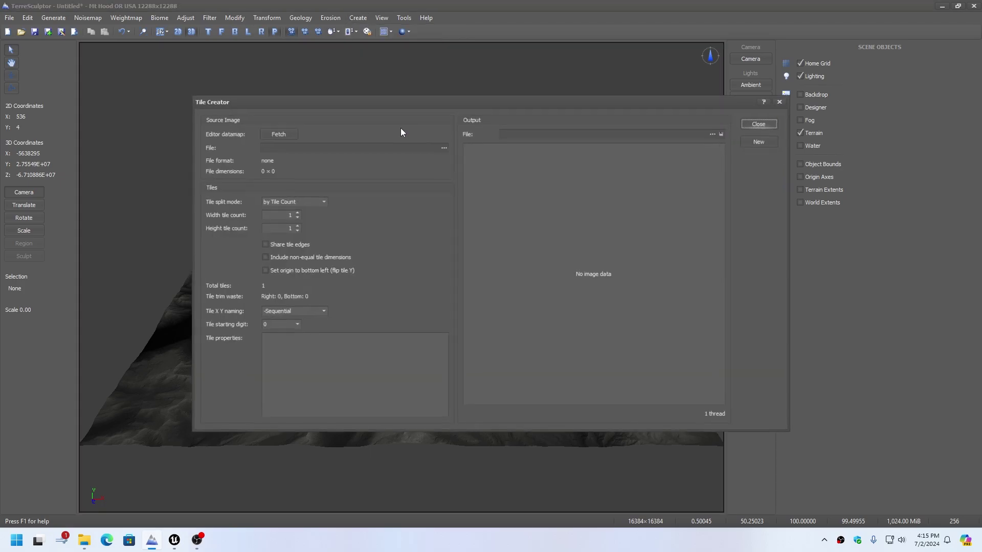
left_click(444, 148)
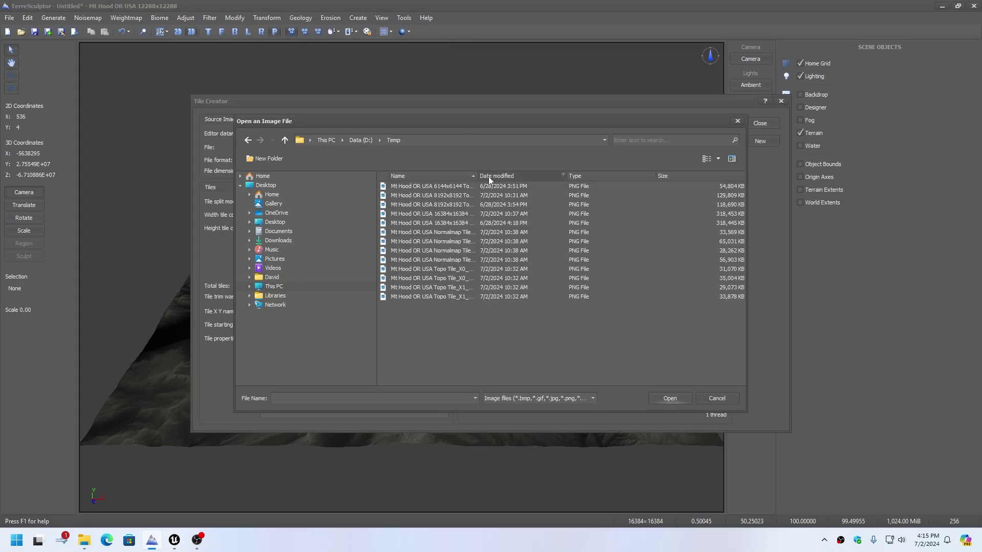
left_click_drag(476, 176, 597, 176)
left_click(481, 215)
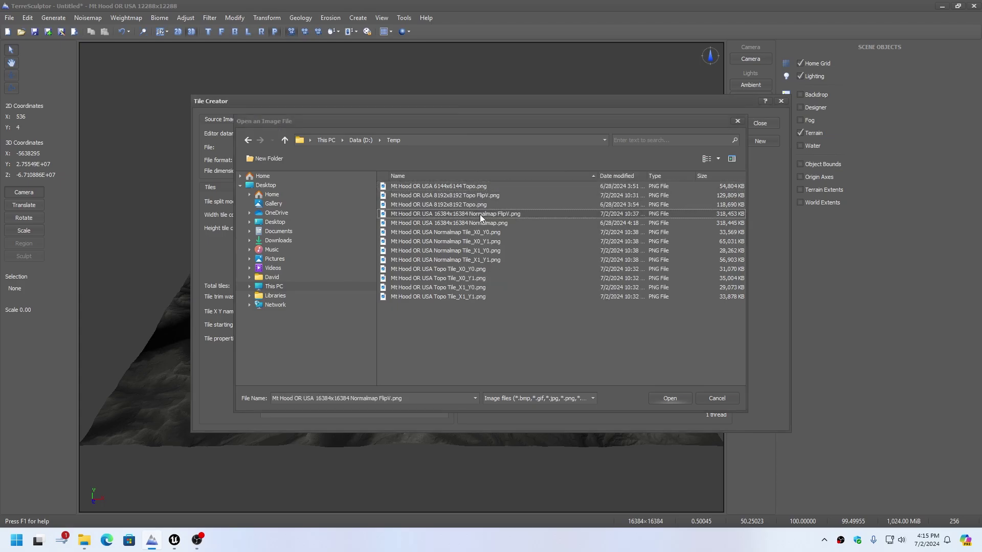
double_click(481, 215)
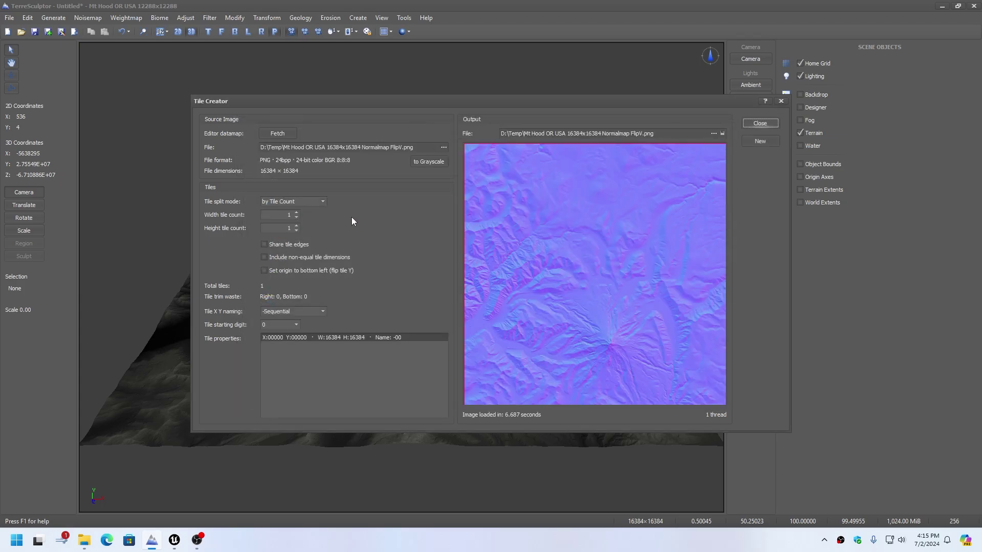
Try splitting the normal map into 2 by 2 tiles with _X0_Y0 naming, leaving without exporting them
left_click(297, 212)
left_click(296, 226)
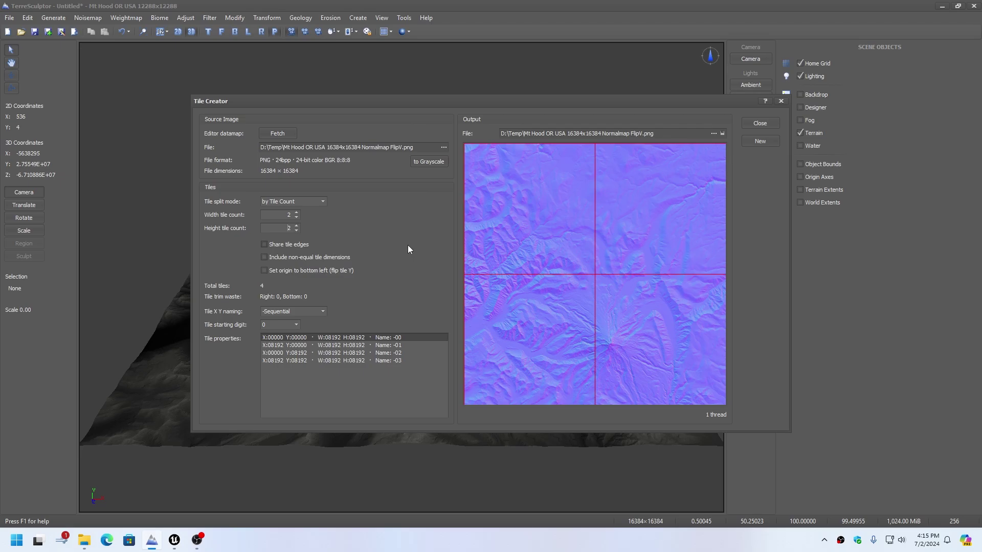
left_click(323, 312)
left_click(294, 348)
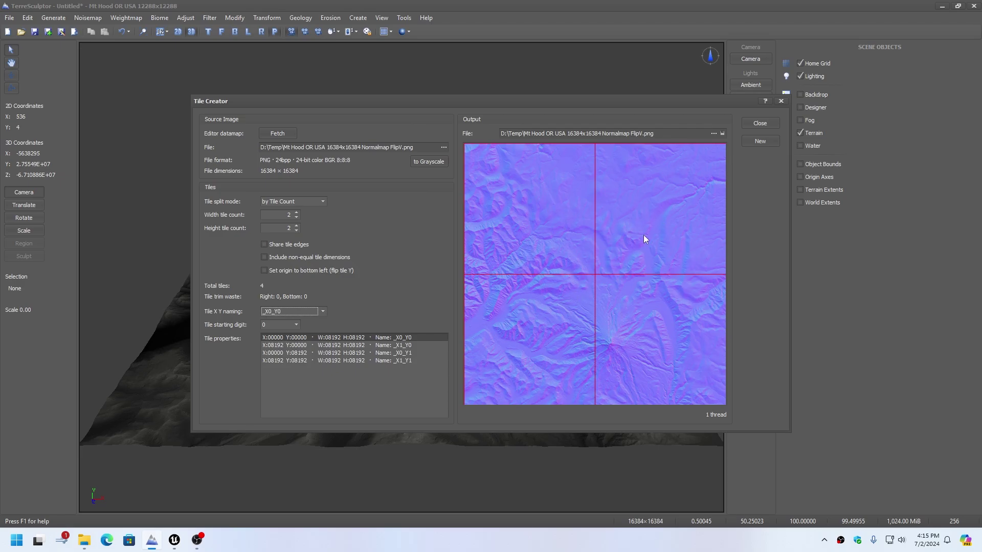
left_click(664, 134)
left_click(760, 124)
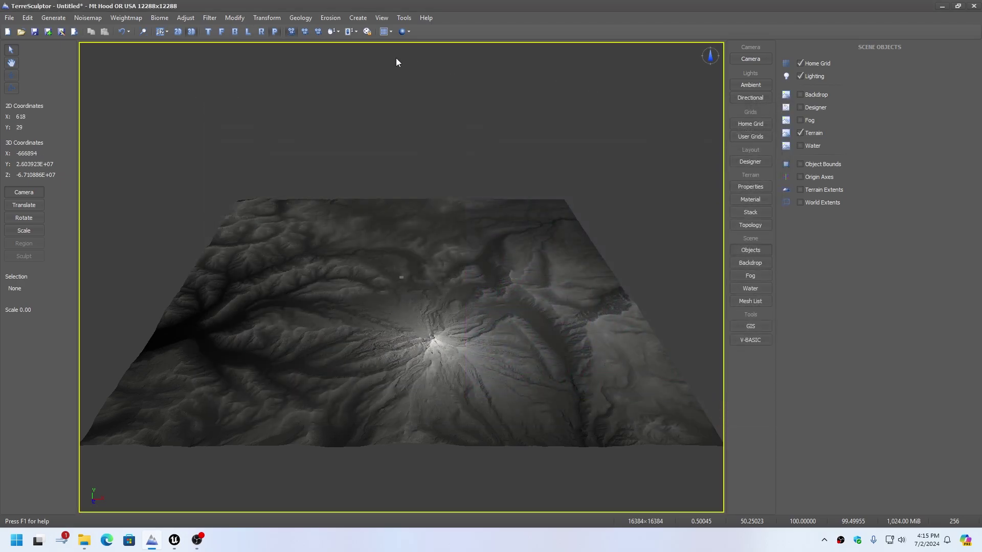
Look at the world map in the Topology Explorer
left_click(404, 18)
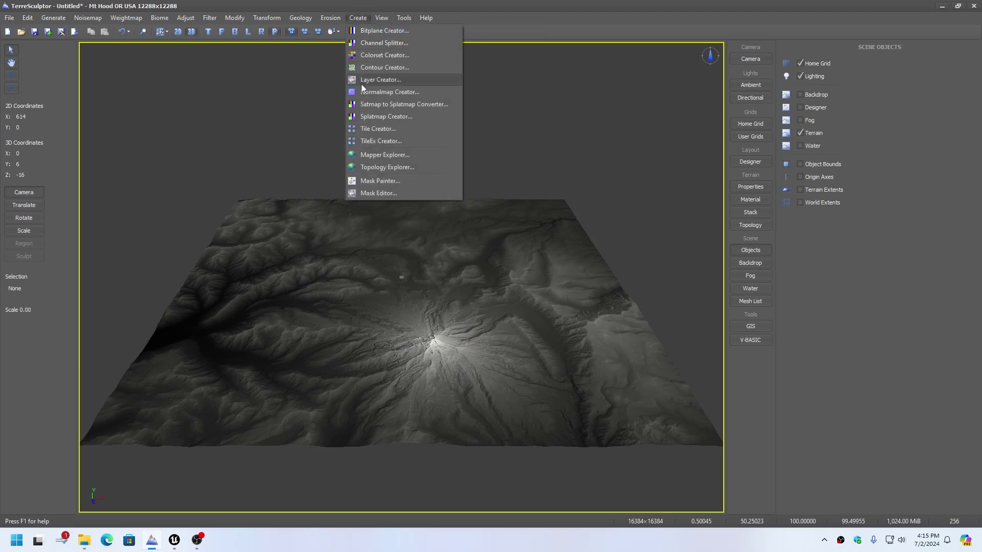
left_click(369, 165)
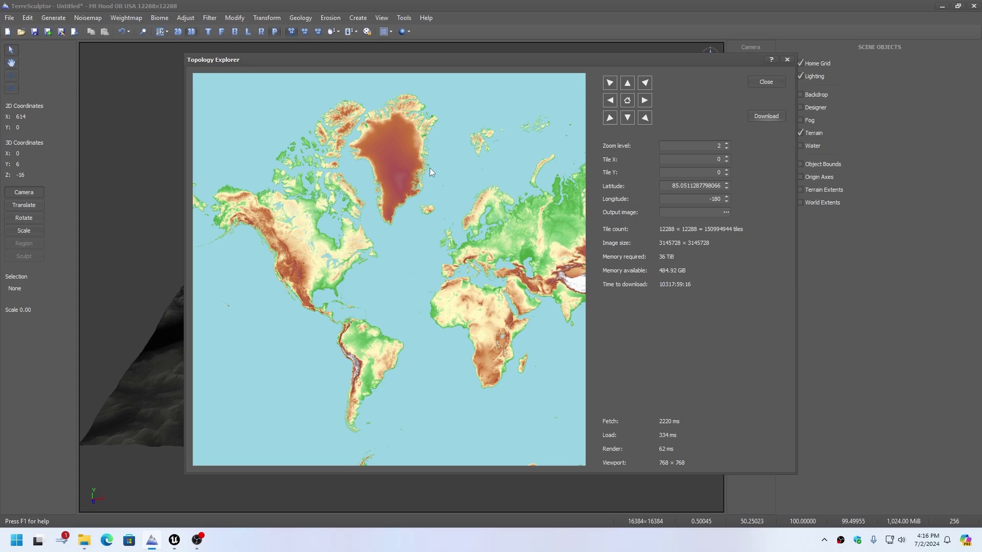
left_click(767, 83)
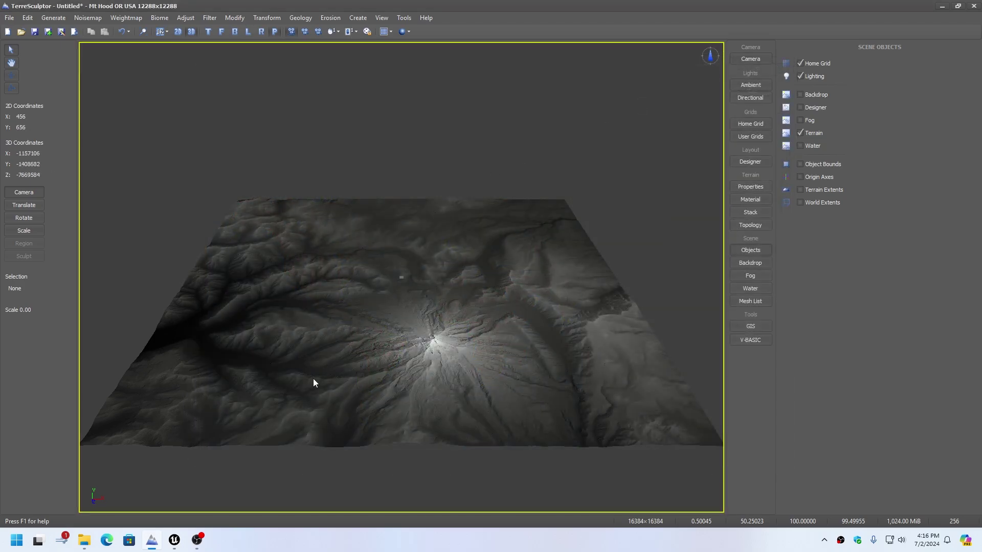
Switch to File Explorer and view Mt Hood OR USA 6144x6144 Topo.png from the Temp folder at full window size
left_click(85, 541)
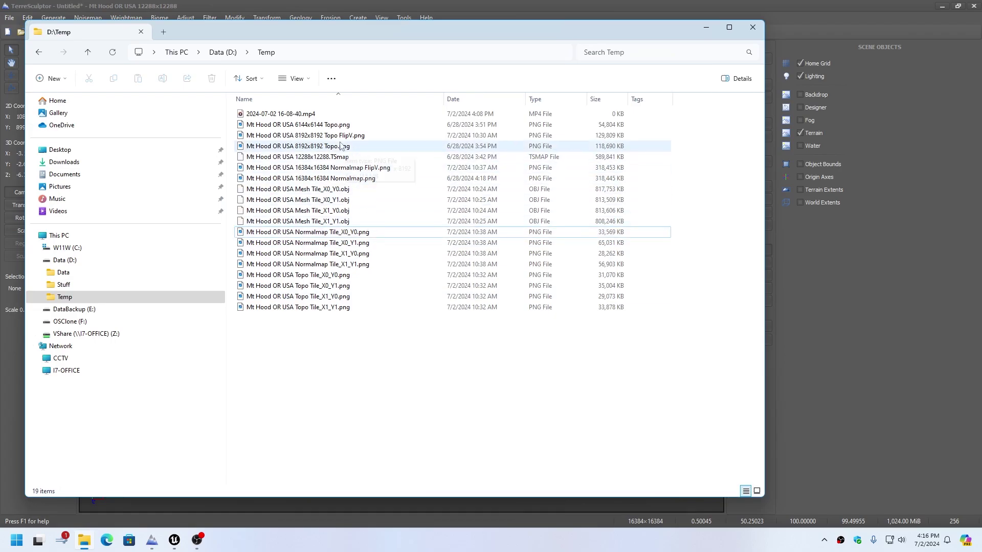
left_click(326, 125)
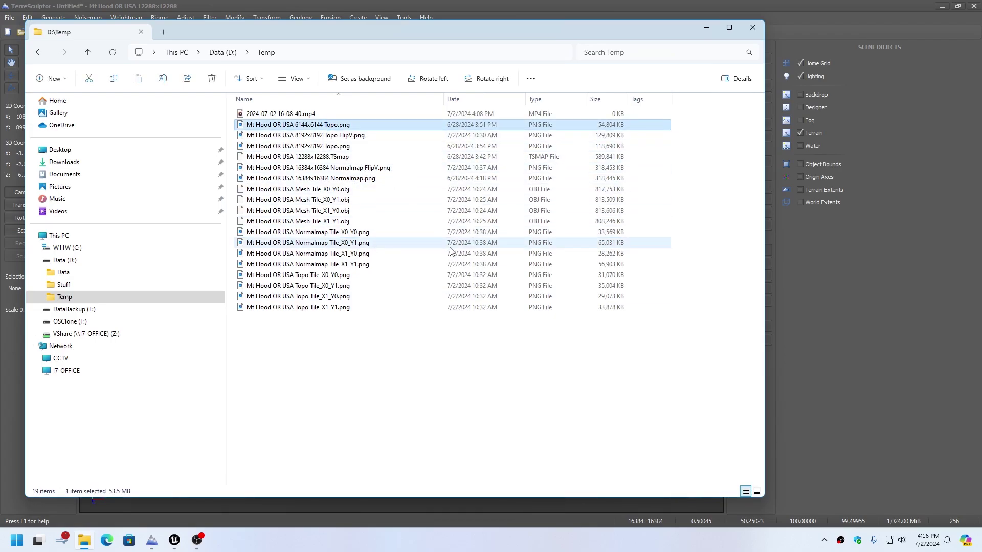
key("Return")
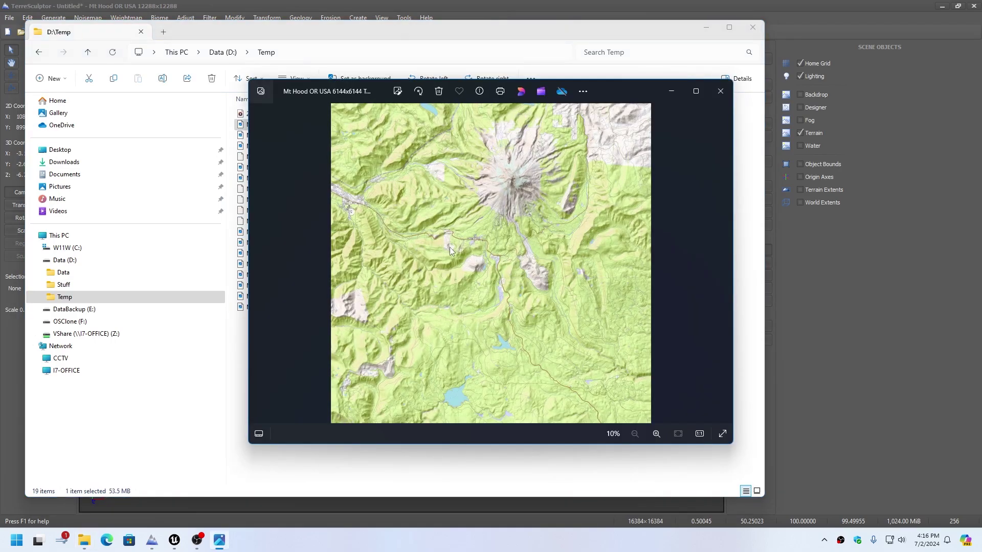
left_click(695, 91)
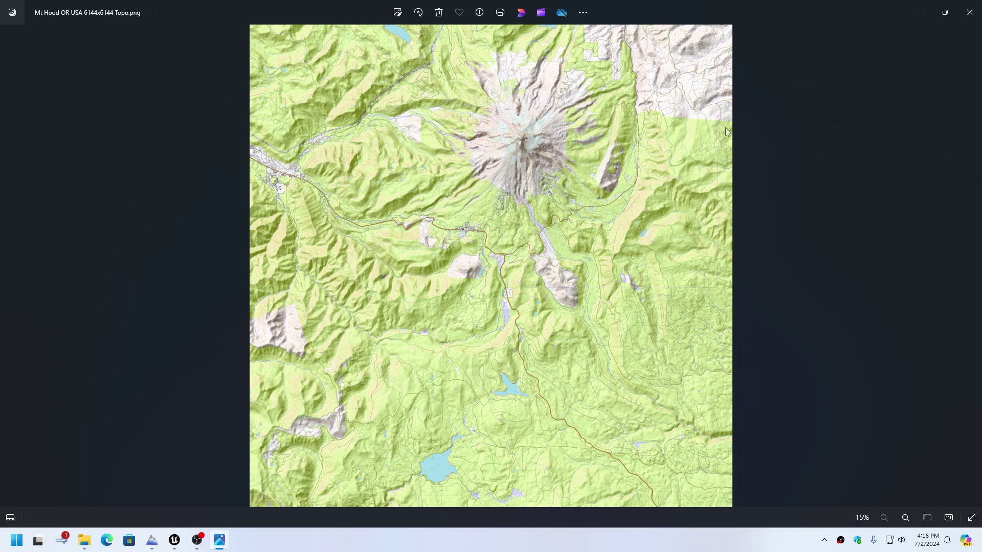
left_click(969, 12)
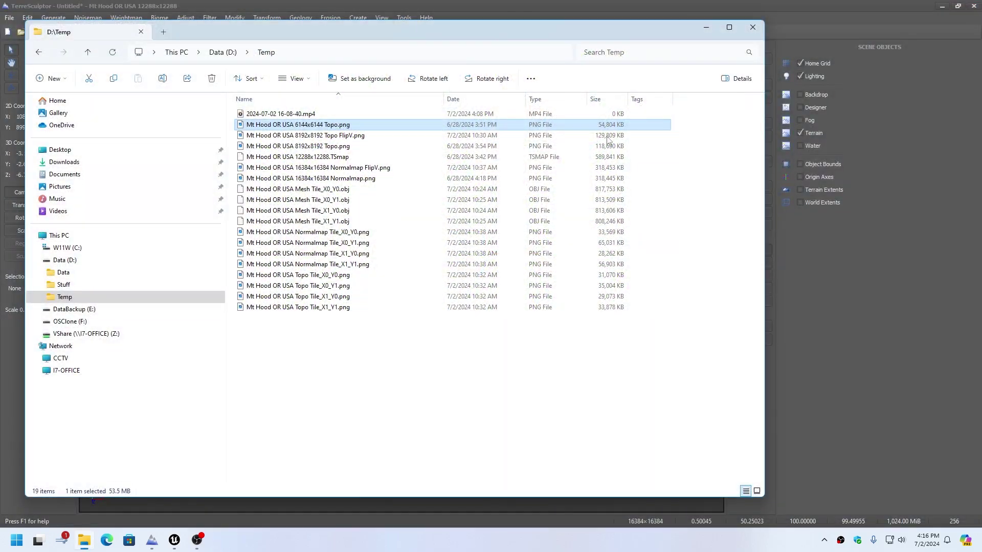
View the vertically flipped topo image Mt Hood OR USA 8192x8192 Topo FlipV.png
double_click(331, 136)
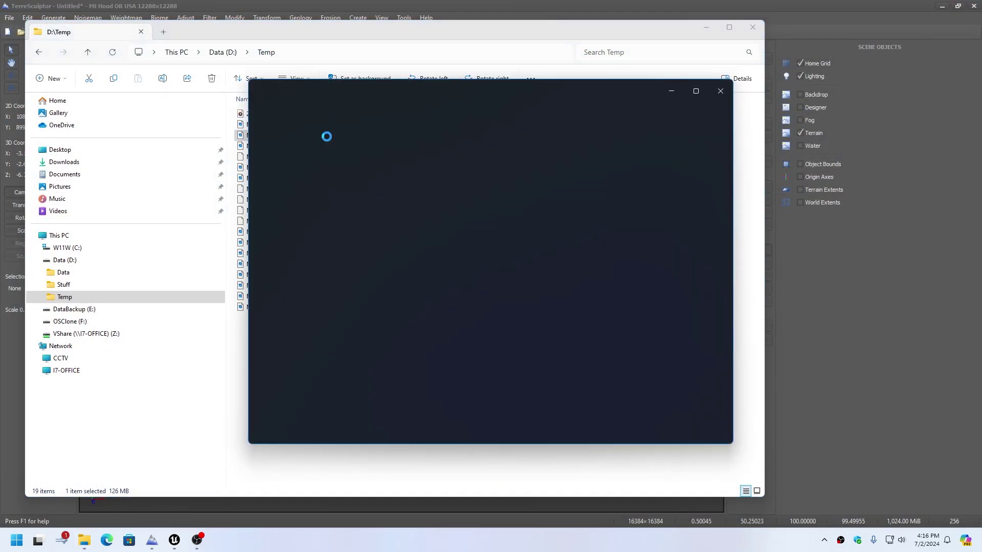
left_click(725, 91)
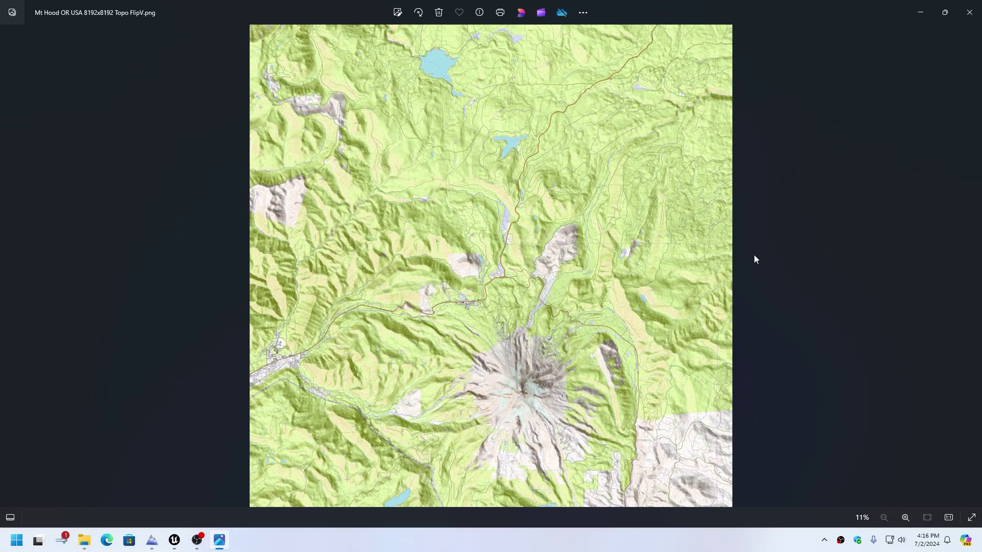
left_click(969, 13)
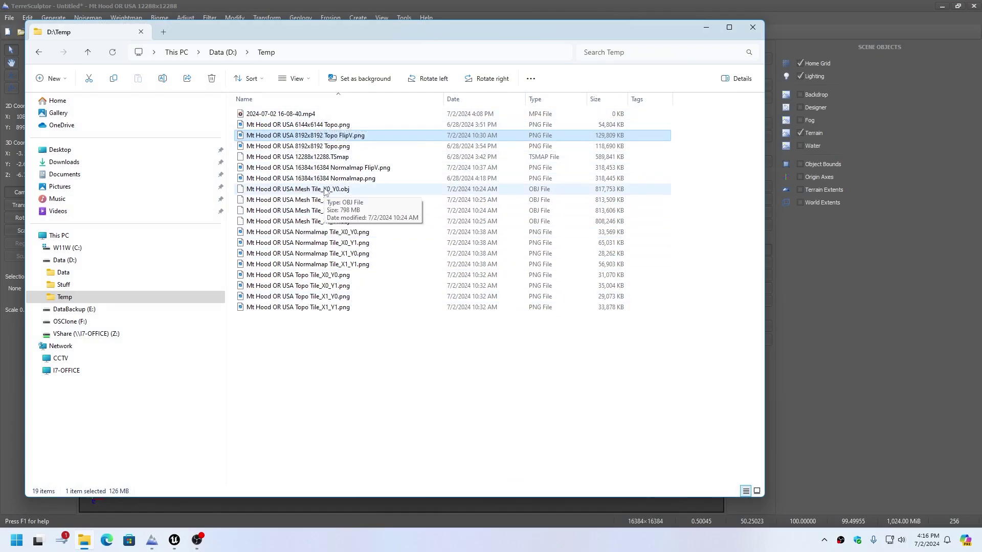
Review the Mesh, Normalmap and Topo tile files from X0_Y0 to X1_Y1 in the Temp folder
left_click(324, 191)
left_click(324, 223)
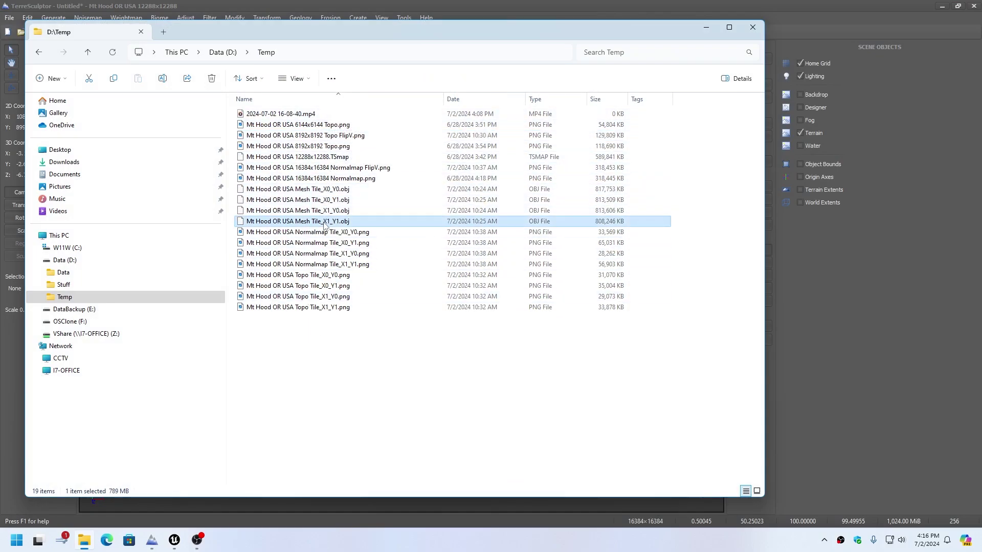
left_click(325, 233)
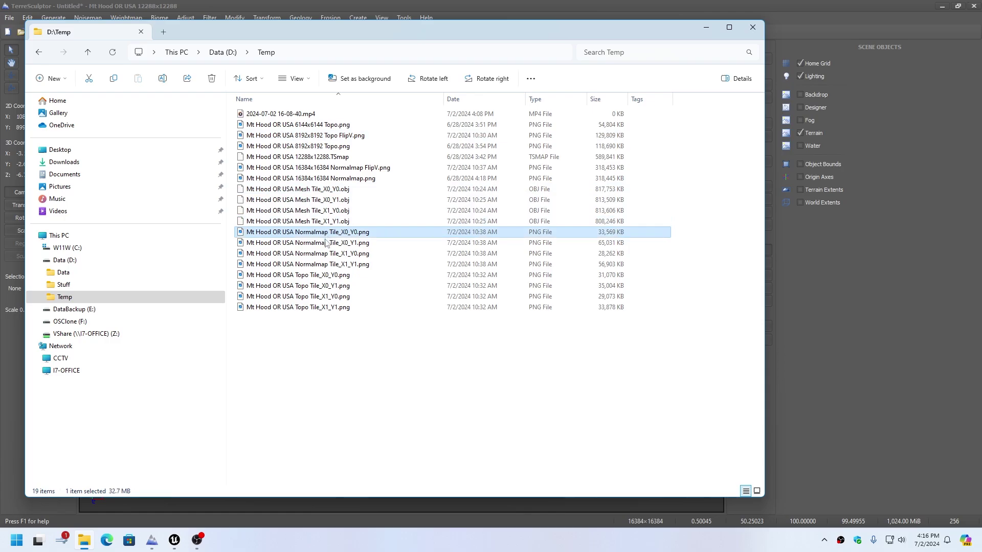
left_click(325, 265)
left_click(326, 275)
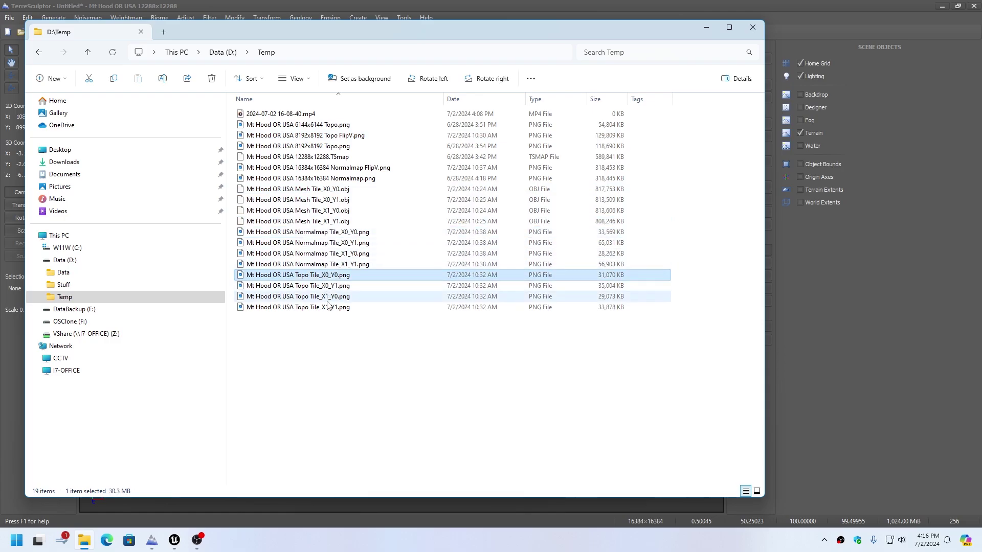
left_click(326, 307)
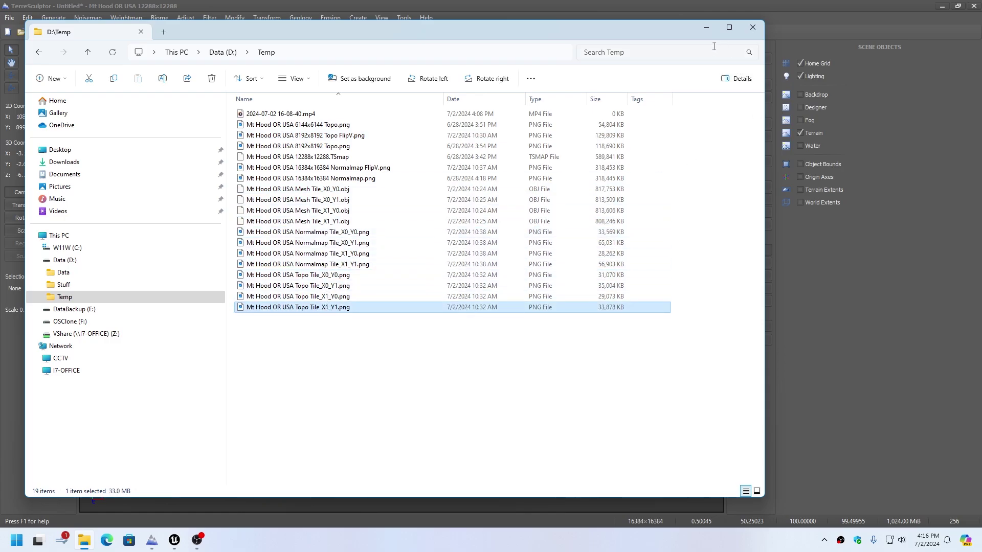
left_click(705, 28)
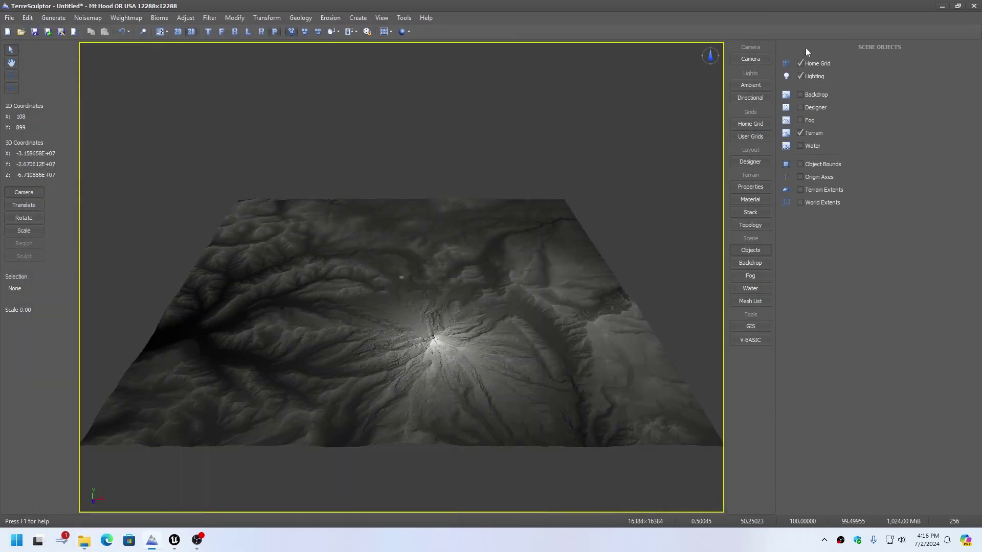
Switch to the Unreal Project Browser, open the TestMesh project and load the NewMap level from its Content folder
left_click(942, 6)
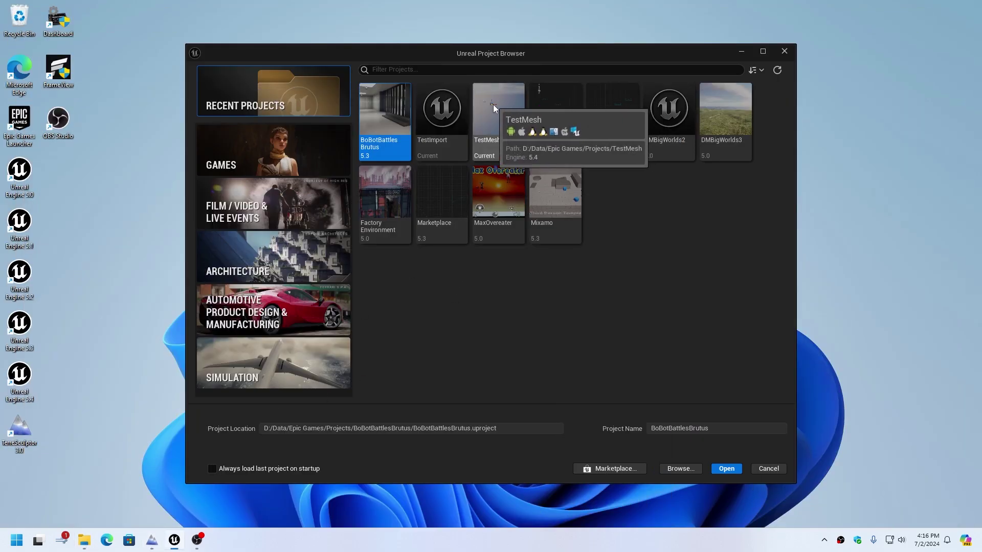
left_click(509, 111)
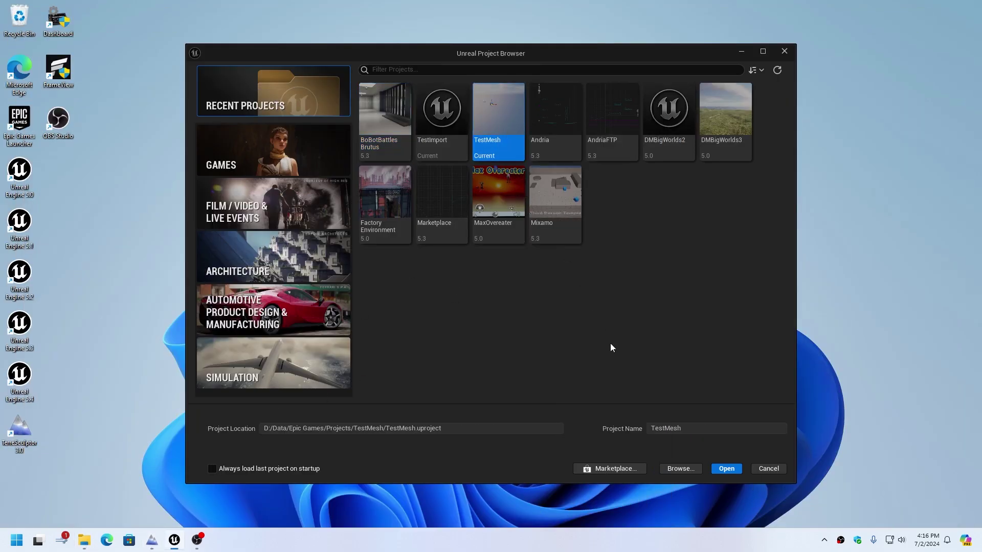
left_click(726, 469)
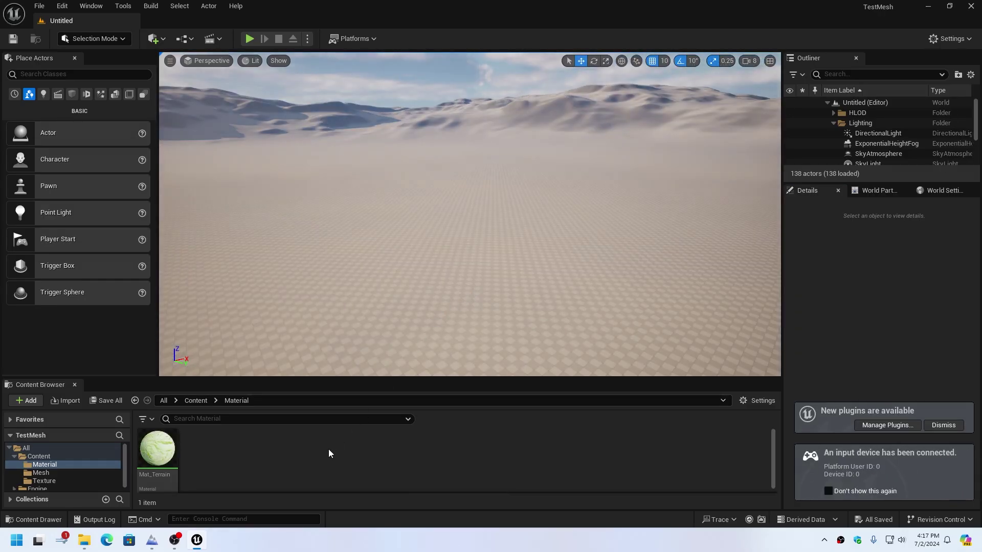
left_click(39, 456)
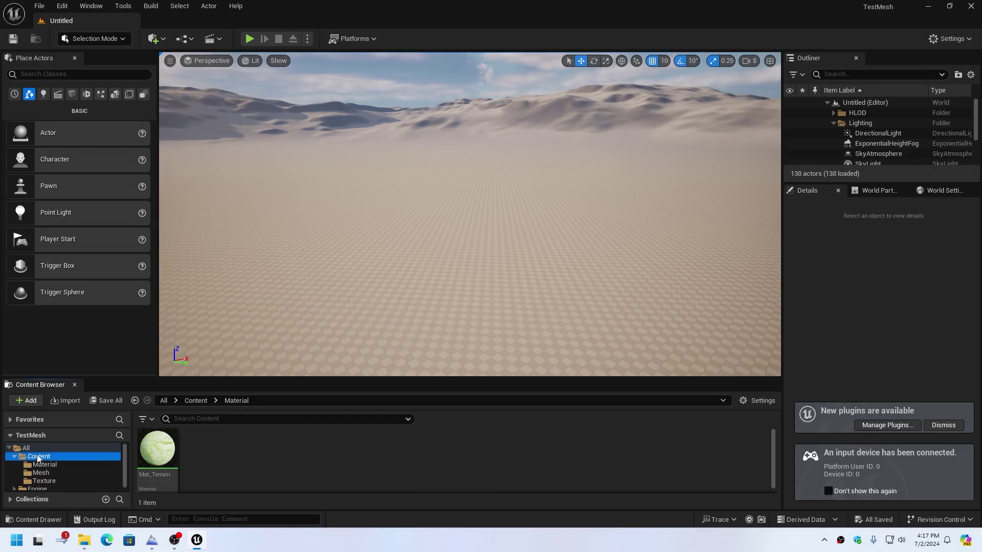
double_click(293, 450)
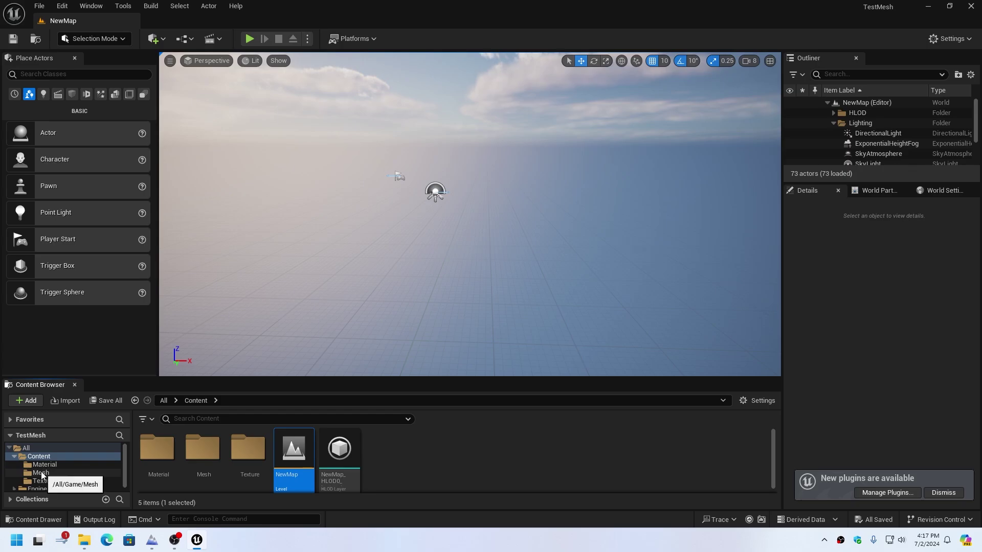
Import the four Mt Hood OR USA Topo tile PNGs from the Temp folder into the project's Texture folder
left_click(40, 481)
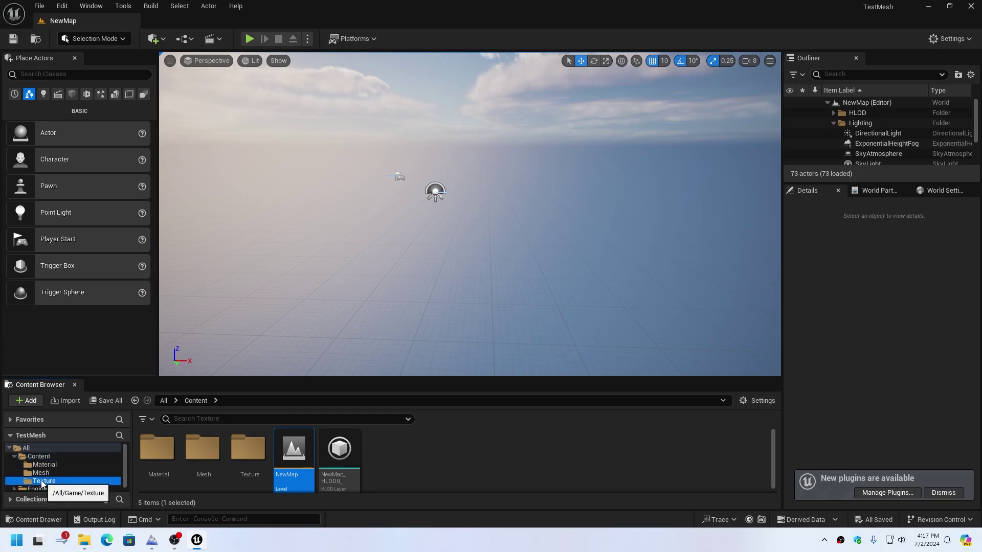
left_click(85, 541)
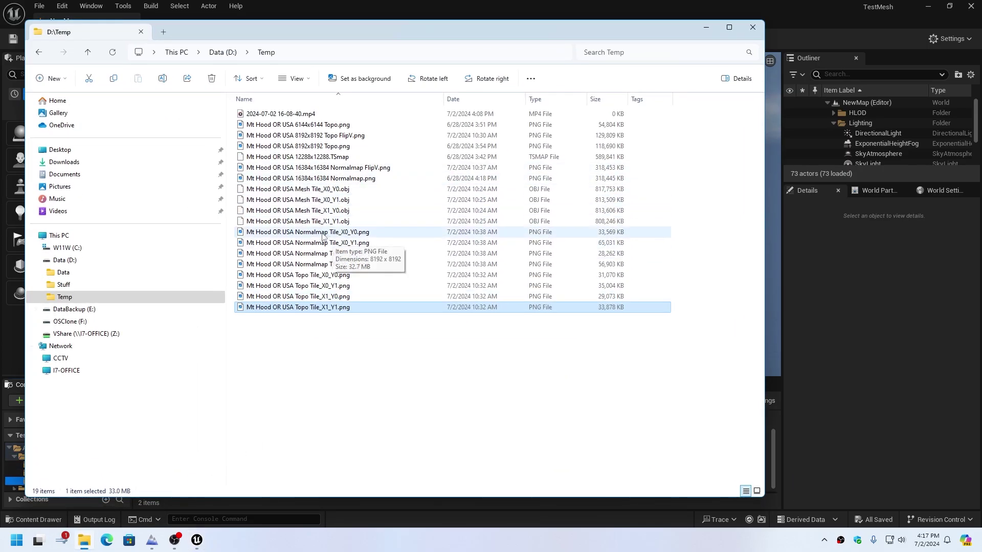
left_click(311, 276)
left_click(312, 309, "shift")
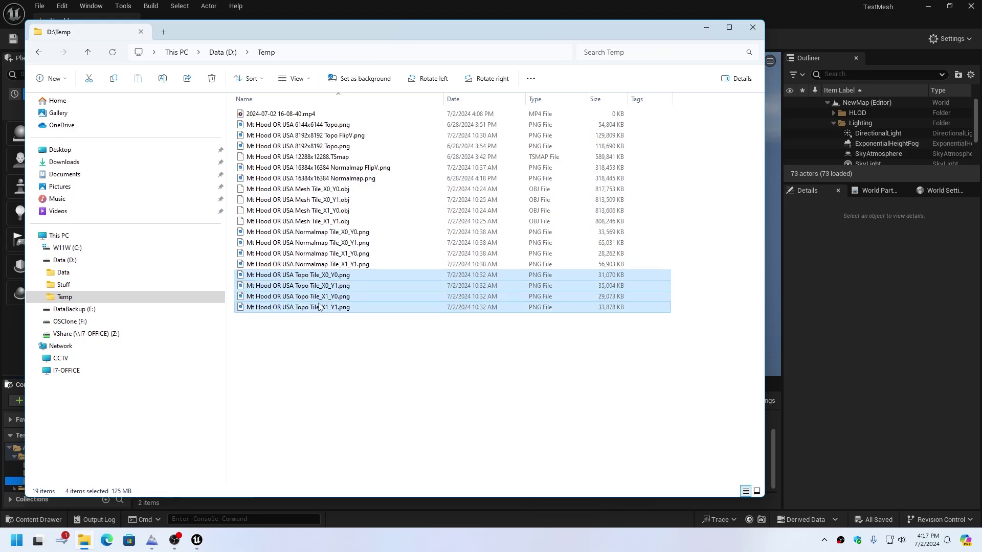
left_click_drag(498, 35, 480, 18)
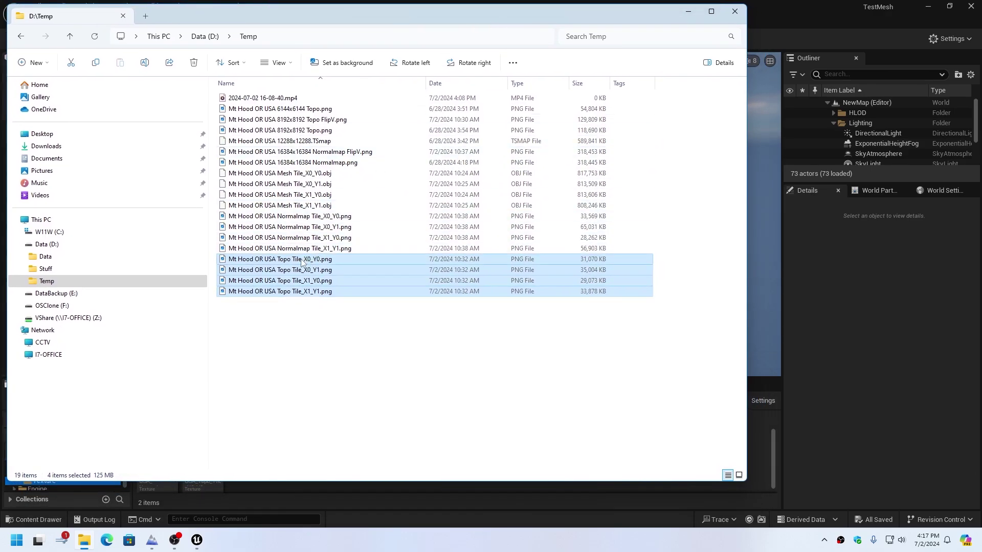
left_click_drag(301, 261, 394, 491)
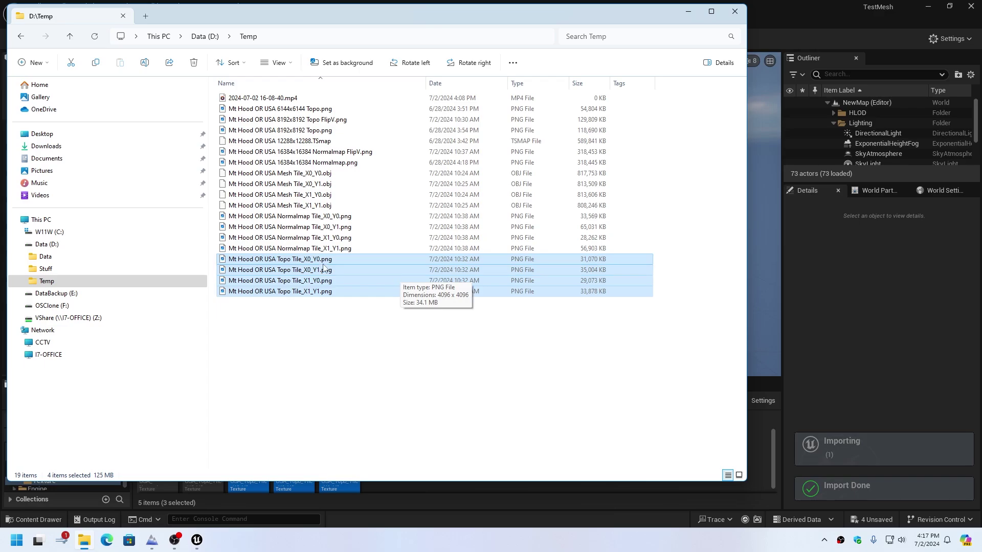
Import the four Mt Hood OR USA Normalmap tile PNGs into the Texture folder and save all unsaved assets
left_click(327, 217)
left_click(332, 249, "shift")
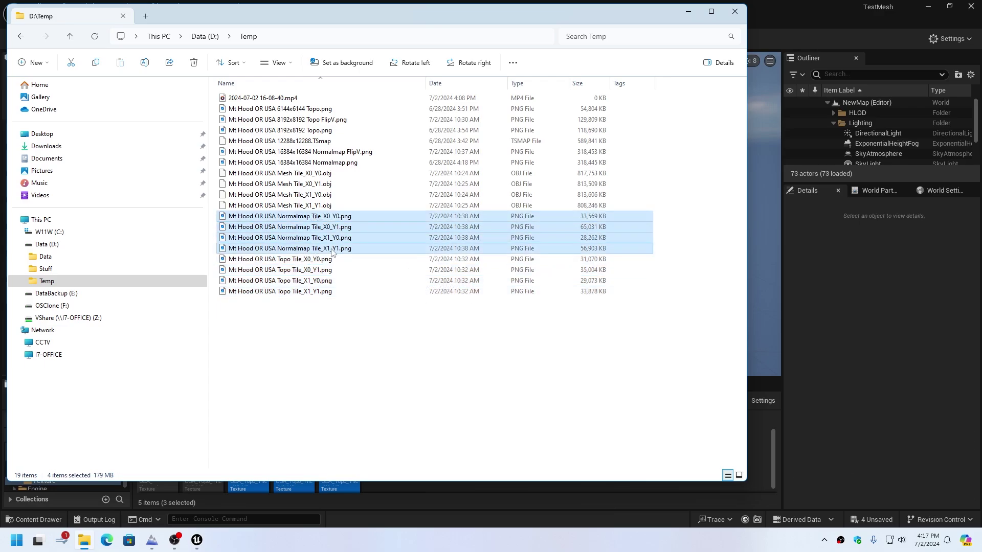
left_click_drag(332, 250, 470, 298)
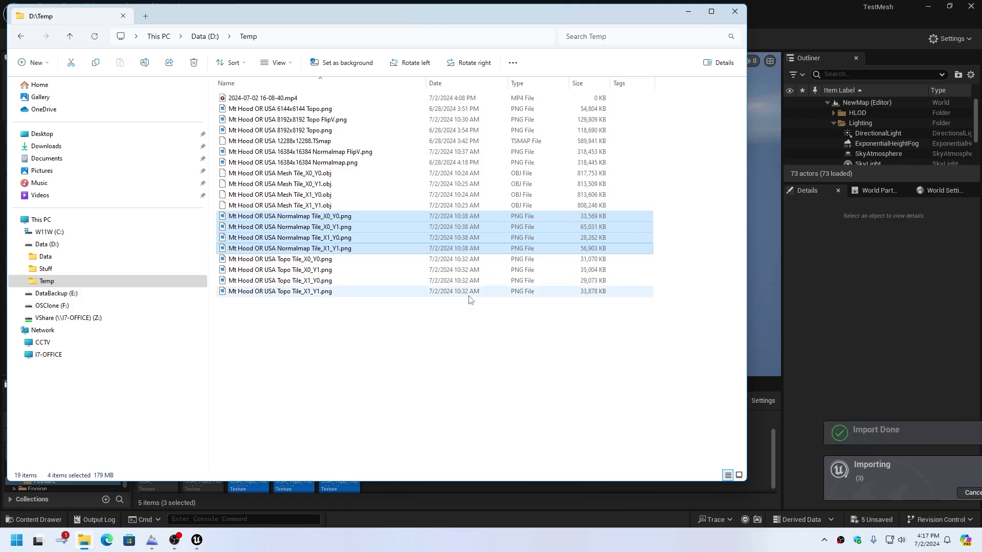
left_click(685, 13)
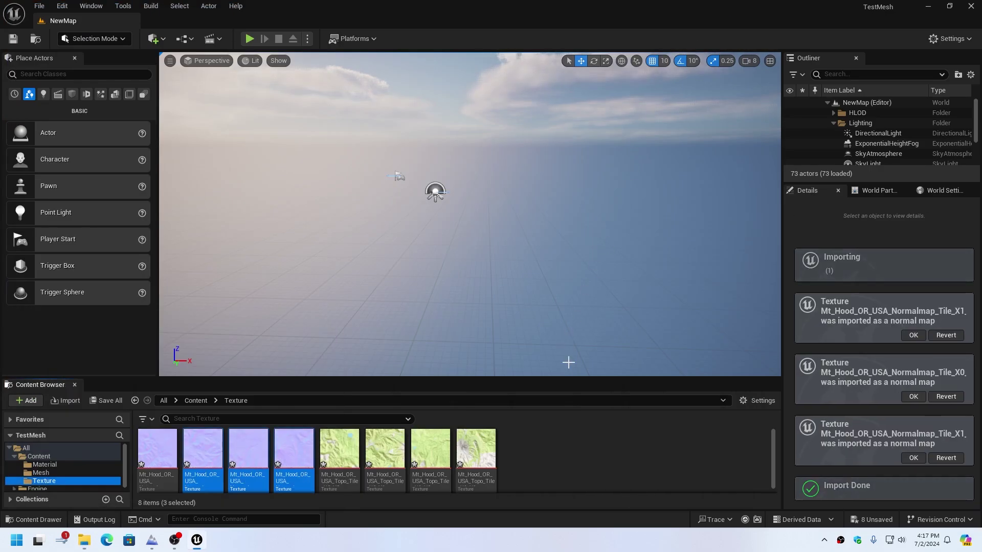
left_click(39, 5)
left_click(65, 150)
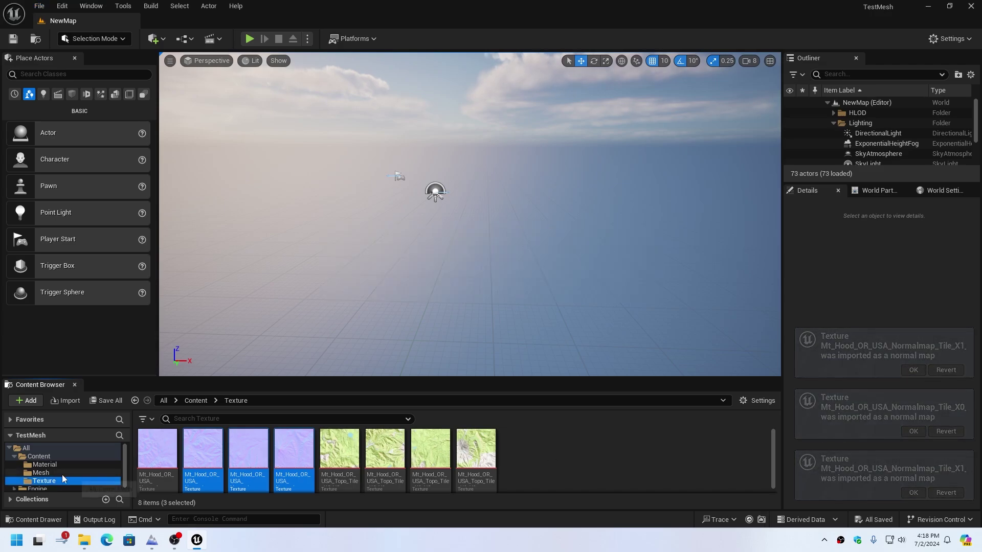
Open the Mat_Terrain material from the Material folder, examine its texture coordinate, Multiply and Texture Sample nodes, and close it
left_click(41, 473)
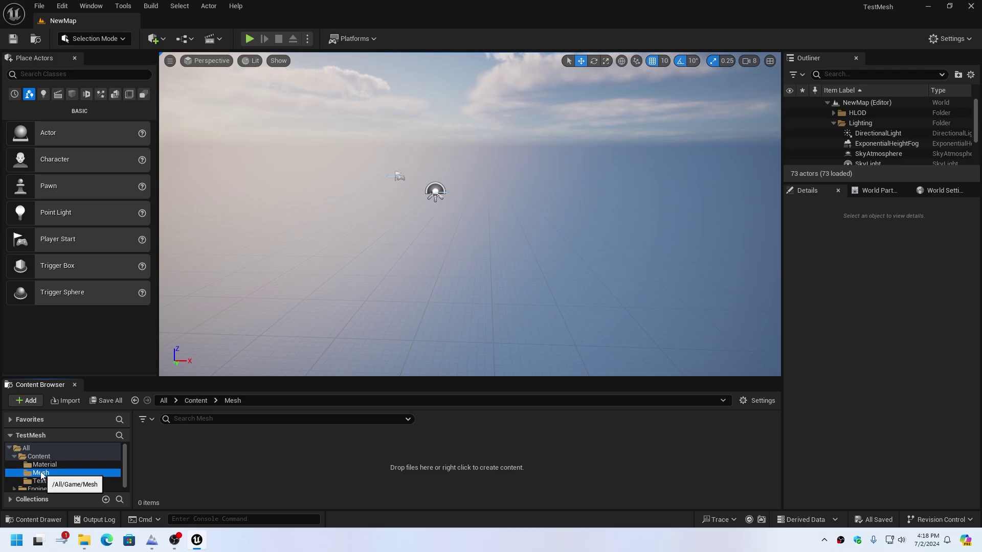
left_click(42, 465)
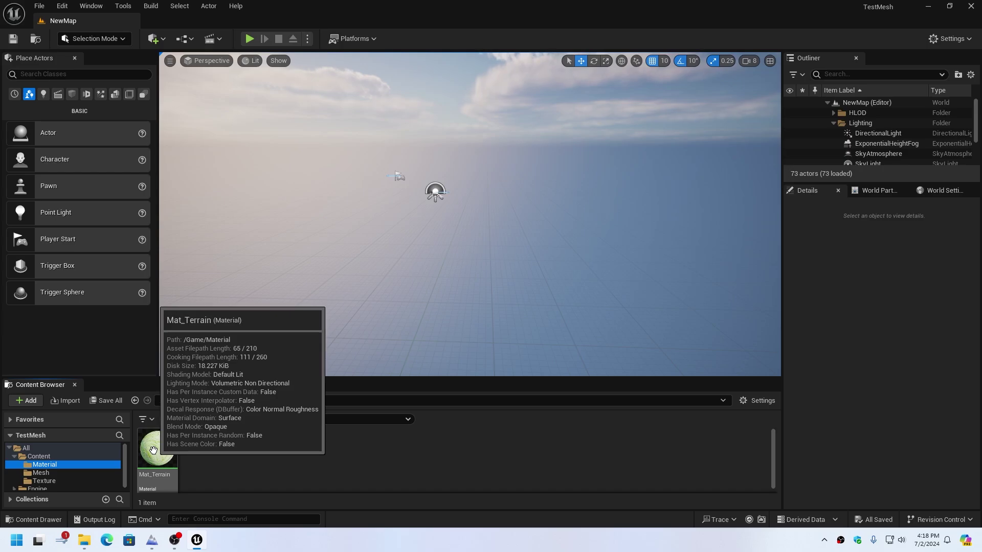
double_click(153, 451)
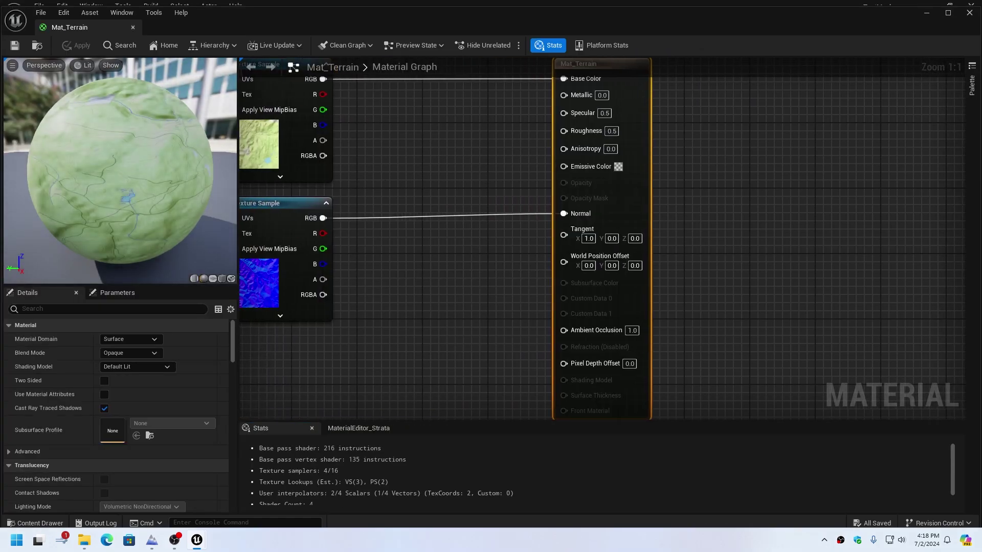
right_click_drag(448, 177, 624, 210)
right_click_drag(312, 220, 436, 231)
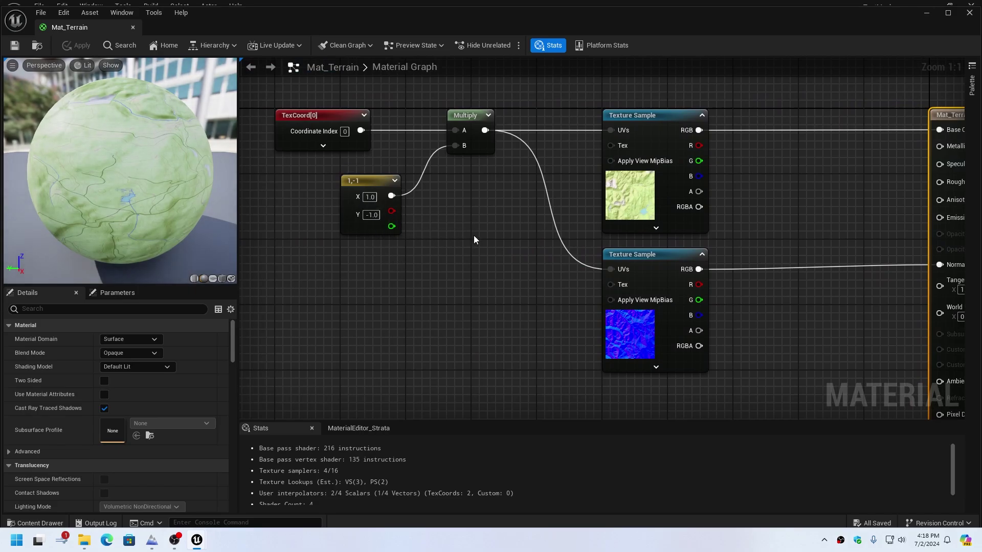
right_click_drag(474, 236, 449, 224)
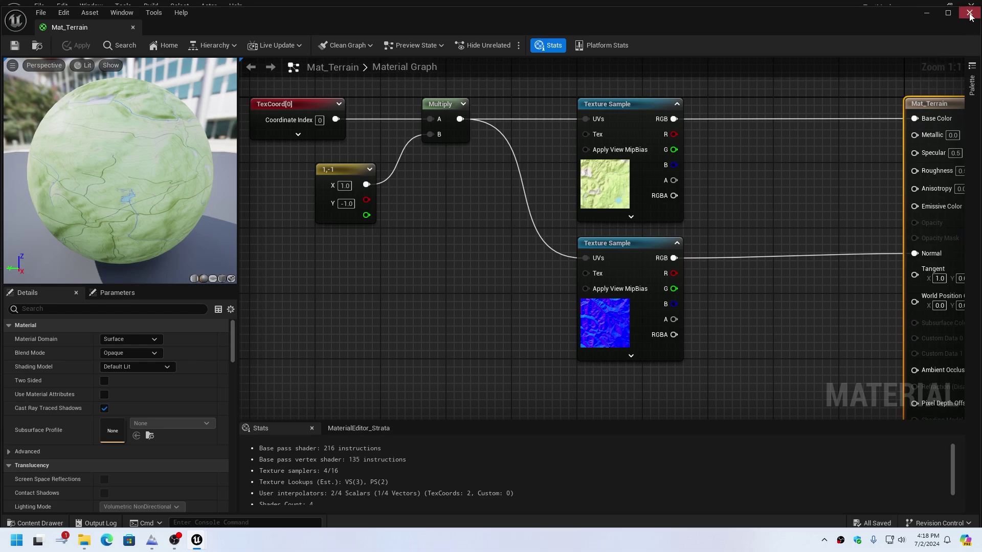
right_click_drag(758, 160, 686, 162)
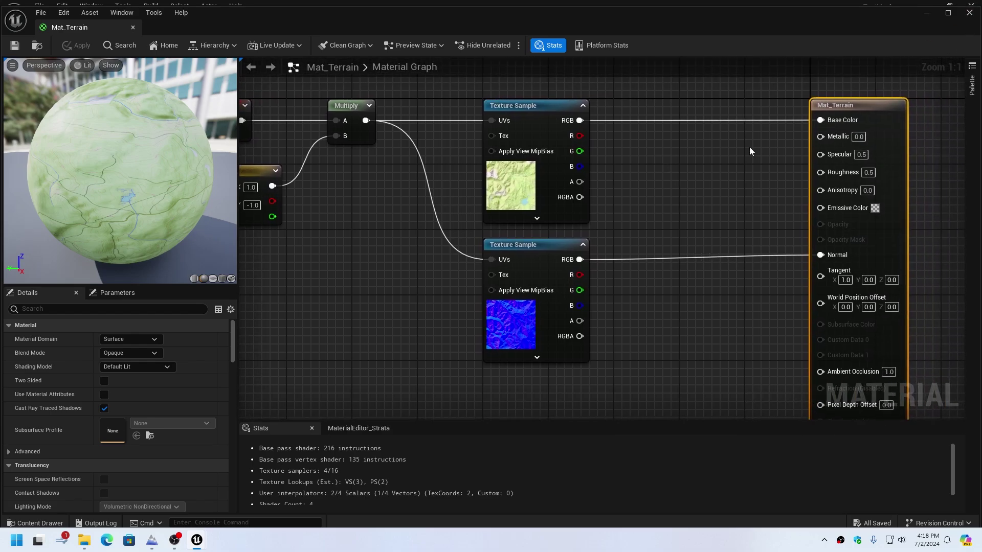
left_click(970, 15)
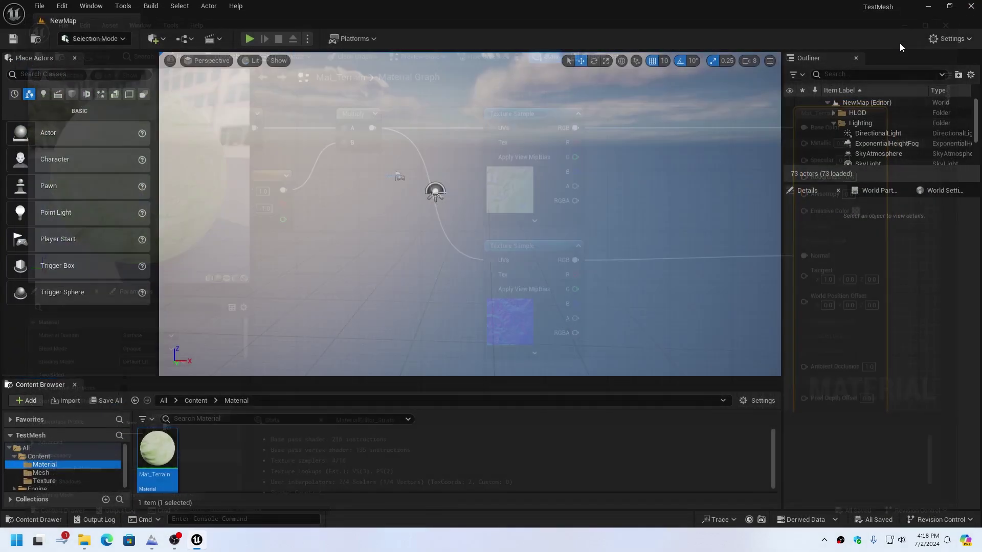
Rename the Mat_Terrain material as Mat_Terrain_X0_Y0
right_click(162, 452)
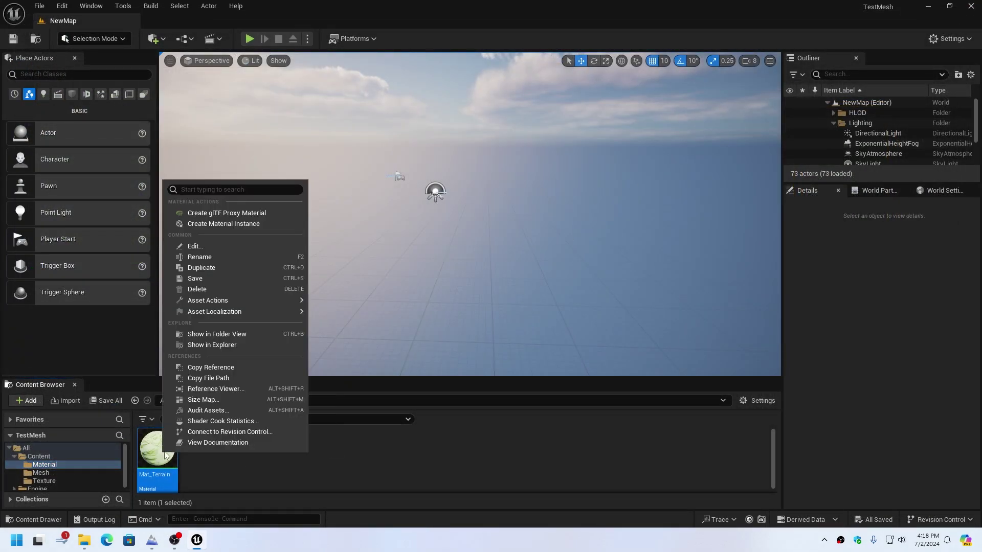
left_click(214, 256)
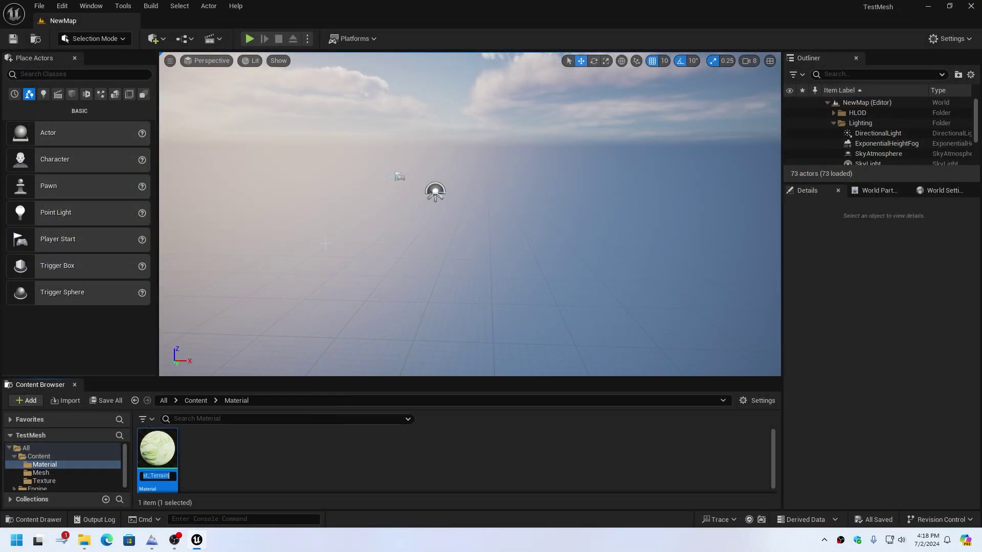
key("End")
type("_X0_Y0")
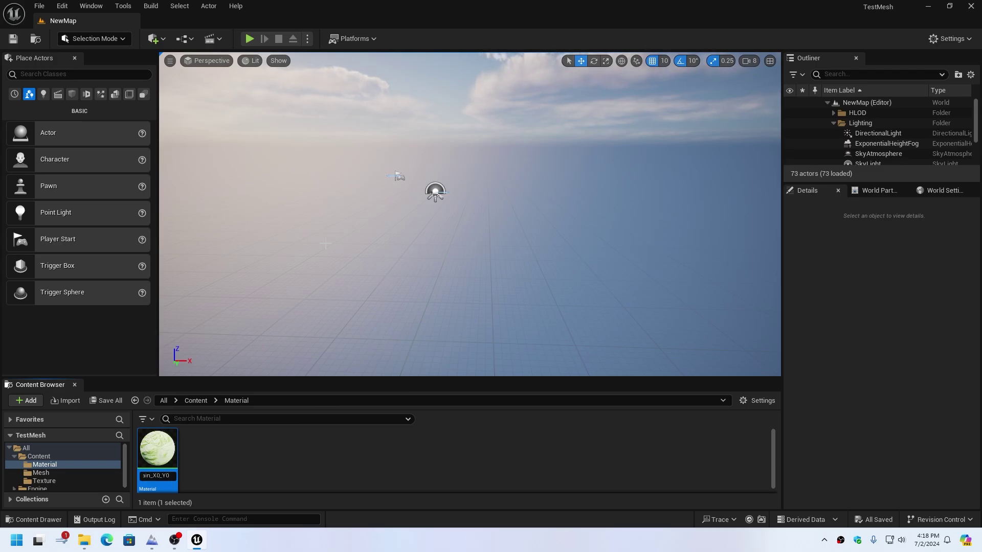
key("Return")
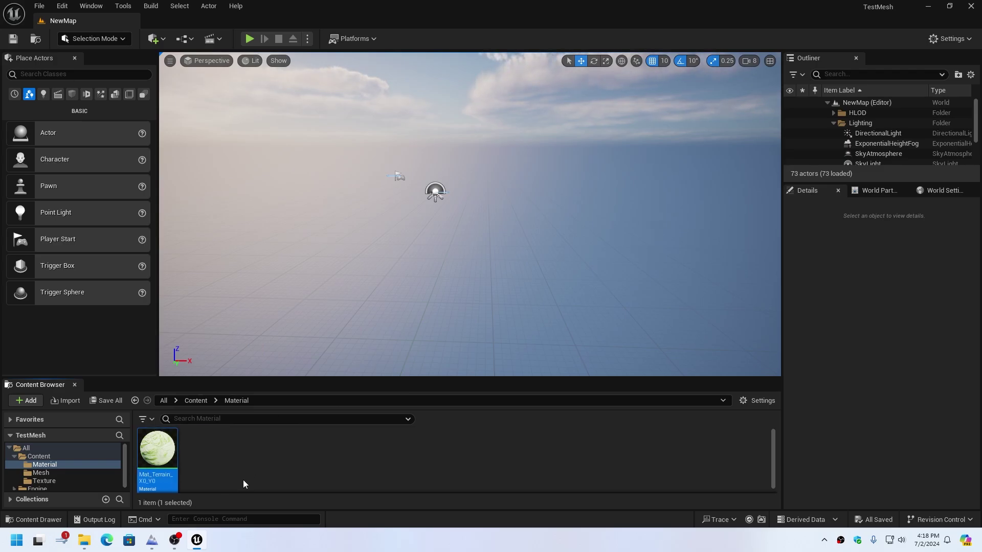
Duplicate the Mat_Terrain_X0_Y0 material as Mat_Terrain_X0_Y1
right_click(158, 447)
left_click(213, 264)
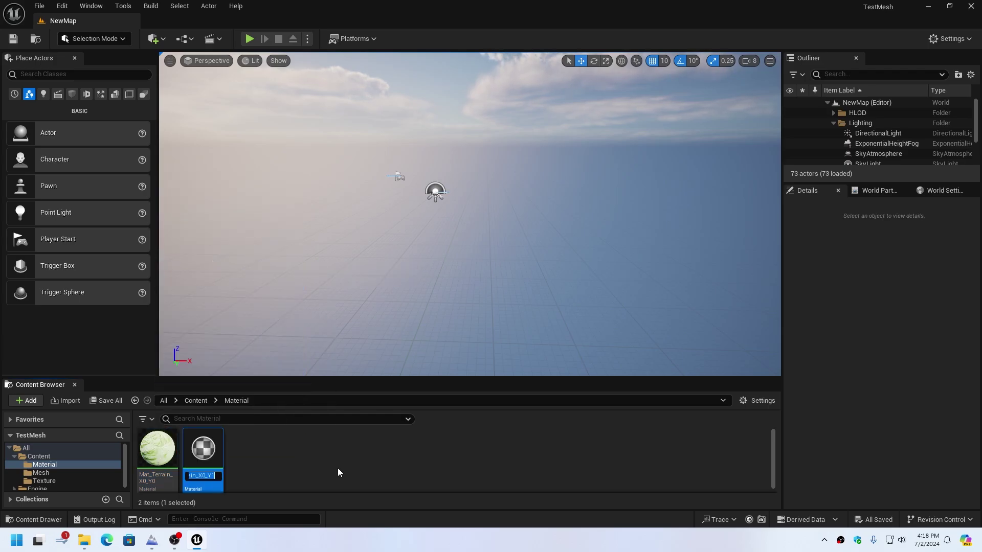
key("Return")
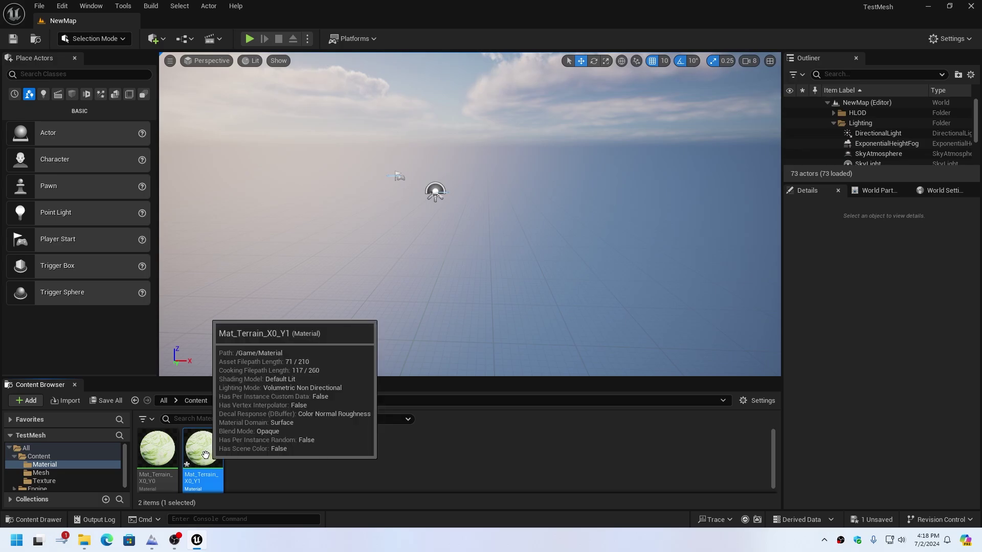
Duplicate the Mat_Terrain_X0_Y1 material and name the copy Mat_Terrain_X1_Y0
right_click(204, 457)
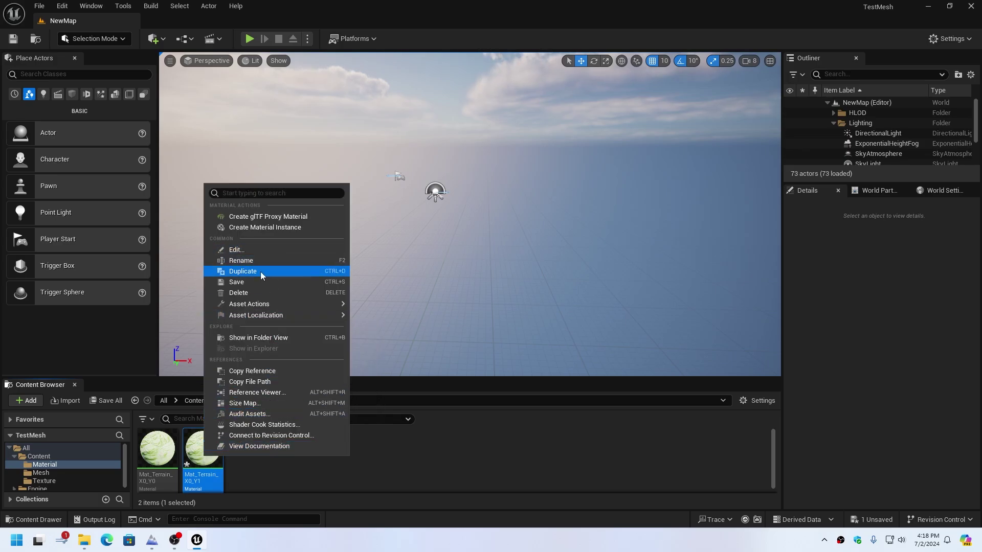
left_click(260, 272)
left_click(258, 476)
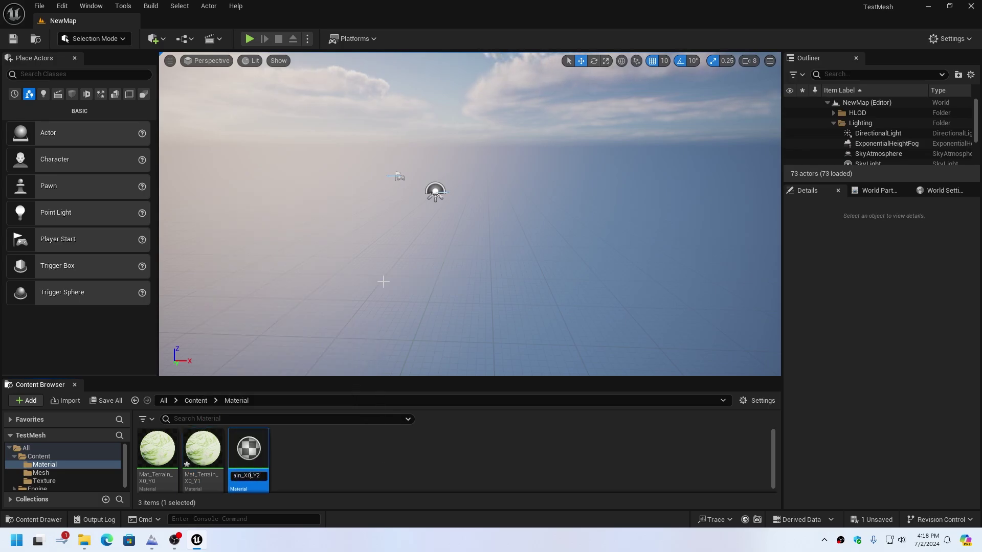
key("BackSpace")
key("BackSpace")
key("BackSpace")
key("BackSpace")
type("1_Y0")
key("Return")
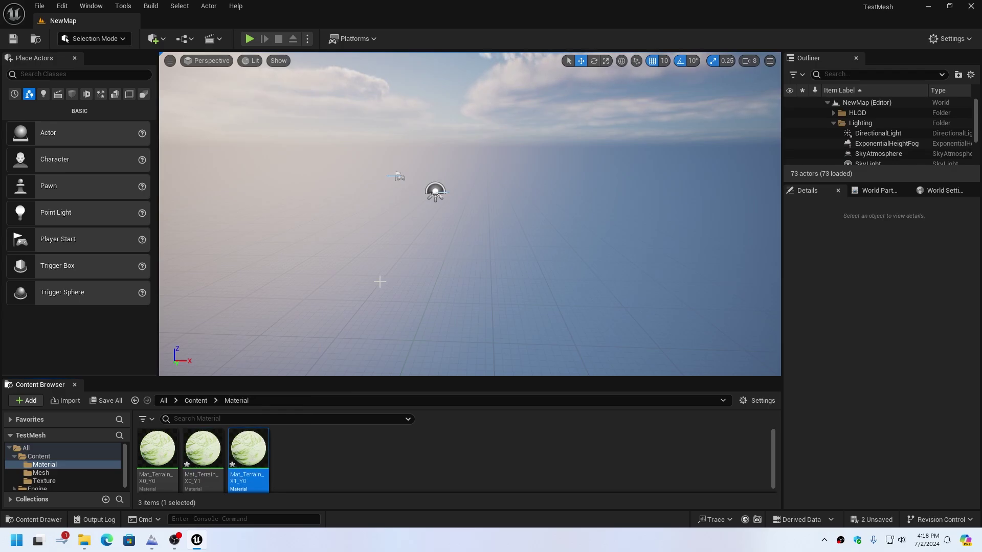
Duplicate the Mat_Terrain_X1_Y0 material as Mat_Terrain_X1_Y1
right_click(248, 455)
left_click(294, 268)
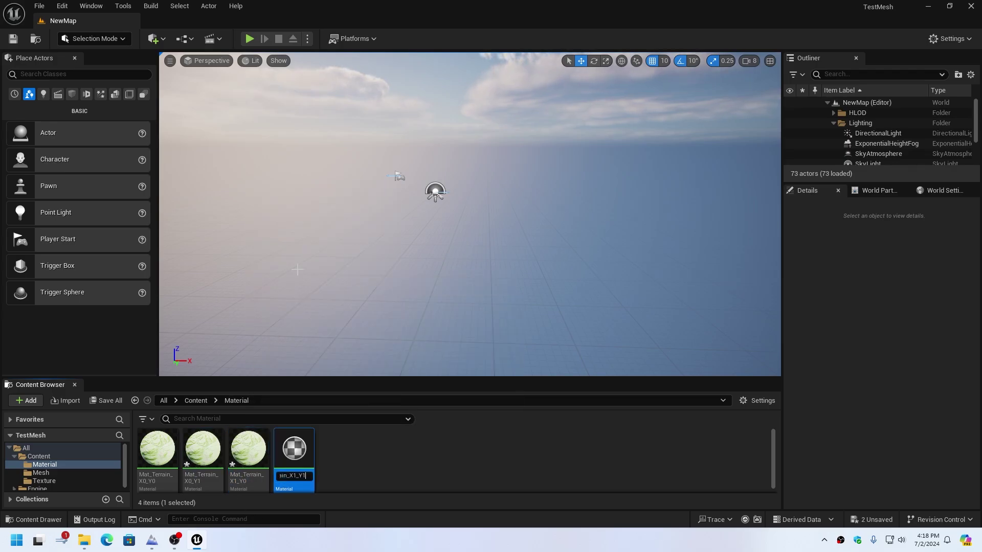
key("Return")
Open the Mat_Terrain_X0_Y1 material and fit its editor window above the Content Browser, with the Texture folder contents shown
left_click(203, 448)
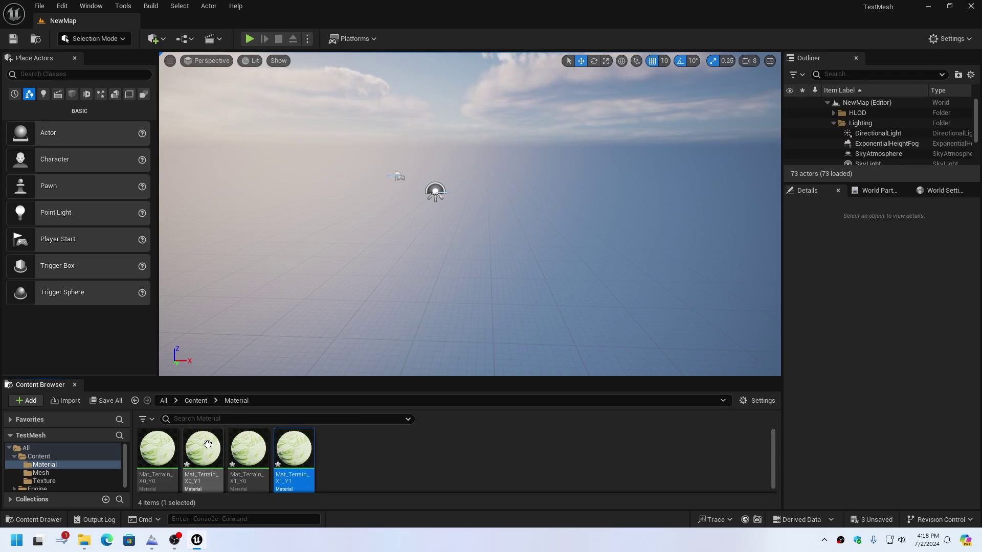
double_click(203, 448)
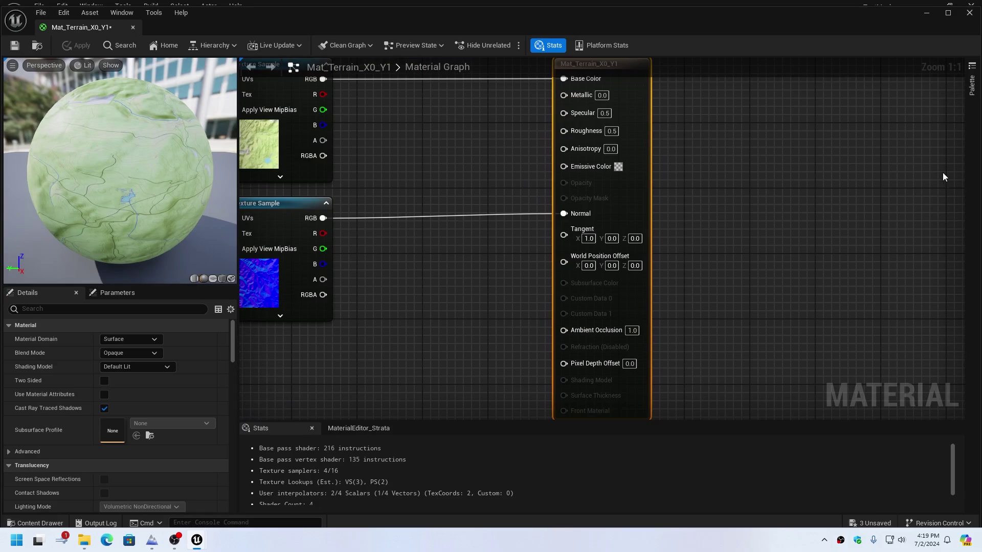
left_click_drag(894, 21, 901, 23)
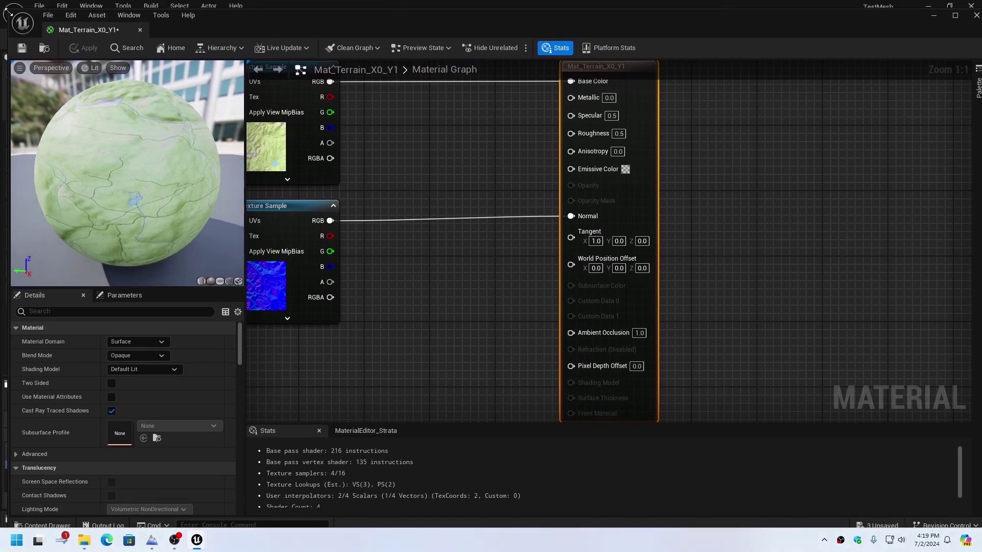
left_click_drag(55, 37, 231, 20)
right_click_drag(335, 148, 424, 139)
left_click(44, 480)
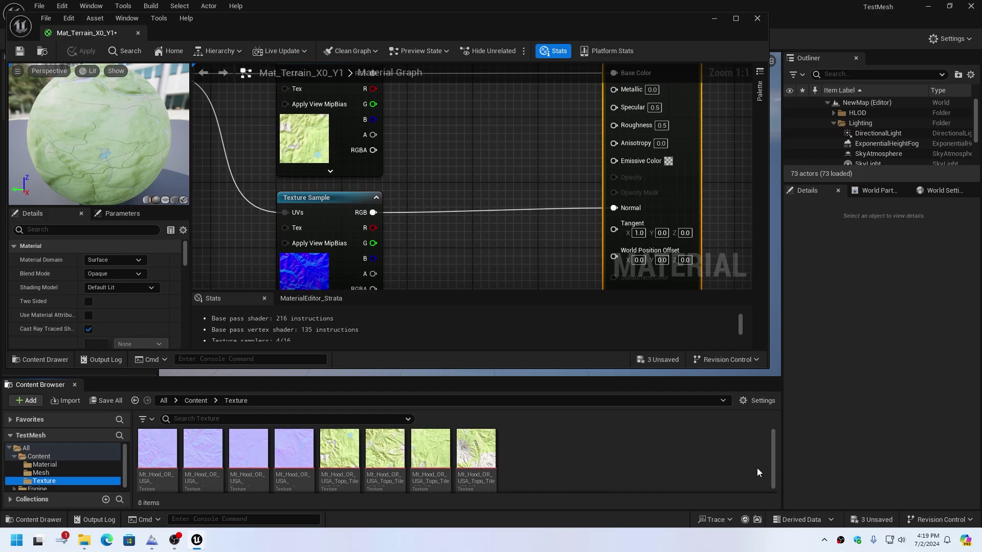
Assign Mt_Hood_OR_USA_Topo_Tile_X0_Y1 to the base color Texture Sample of Mat_Terrain_X0_Y1 and maximize the material editor
left_click_drag(384, 450, 307, 134)
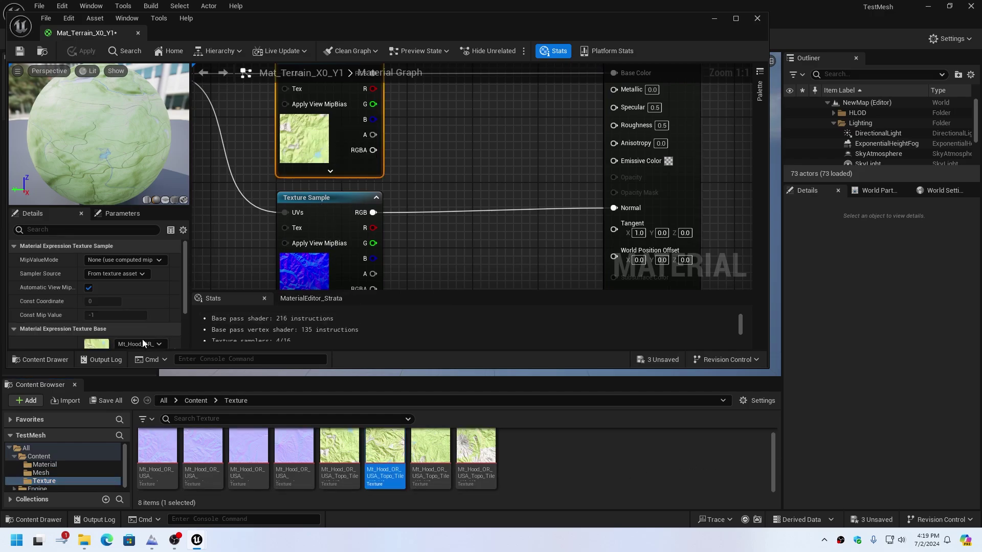
scroll(186, 305, "down", 2)
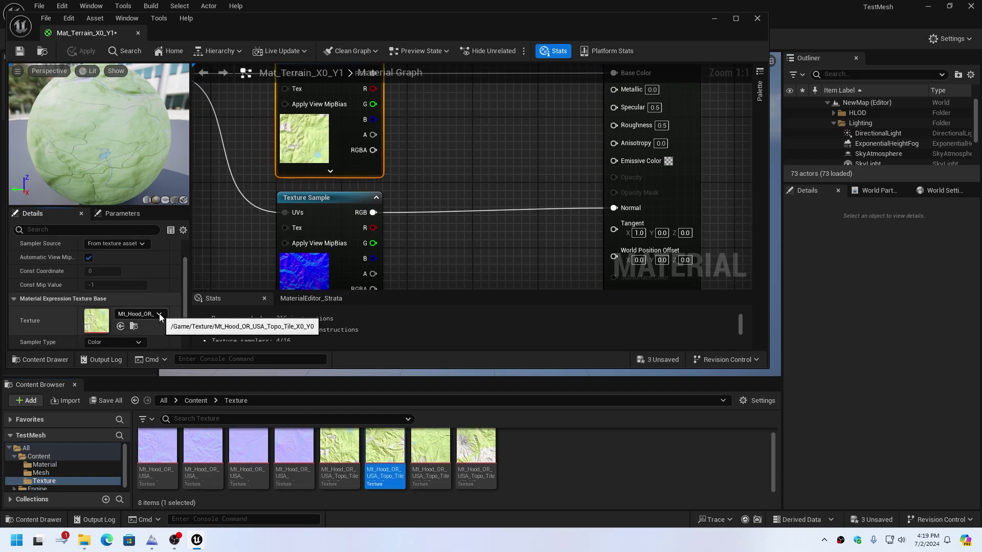
left_click(159, 314)
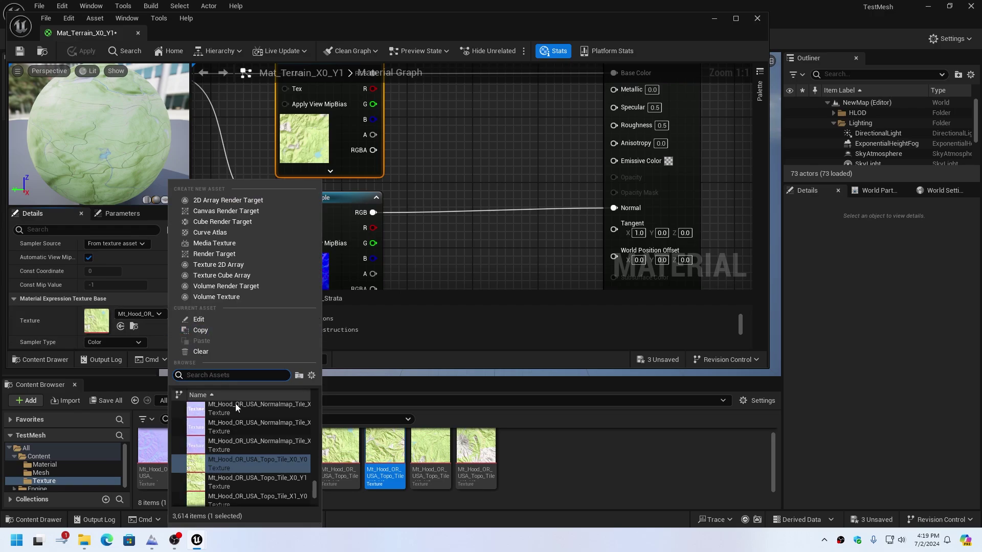
left_click(269, 479)
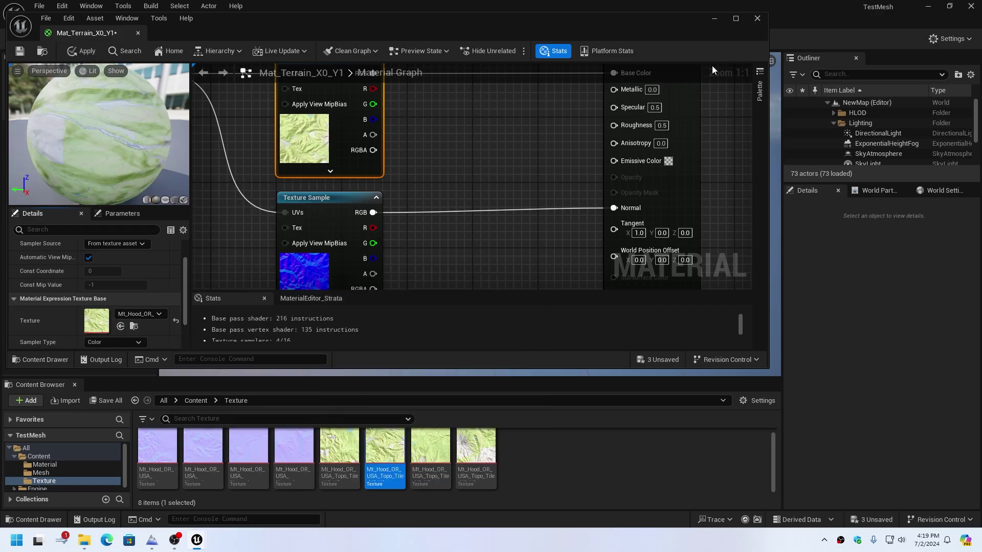
left_click(736, 18)
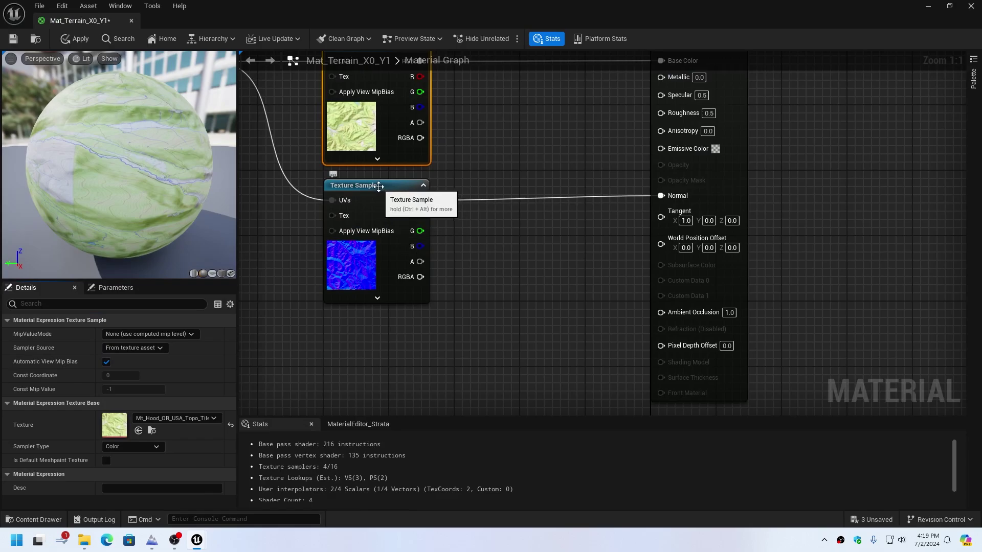
Assign Mt_Hood_OR_USA_Normalmap_Tile_X0_Y1 to the normal Texture Sample of Mat_Terrain_X0_Y1, then save and close the material
left_click(384, 206)
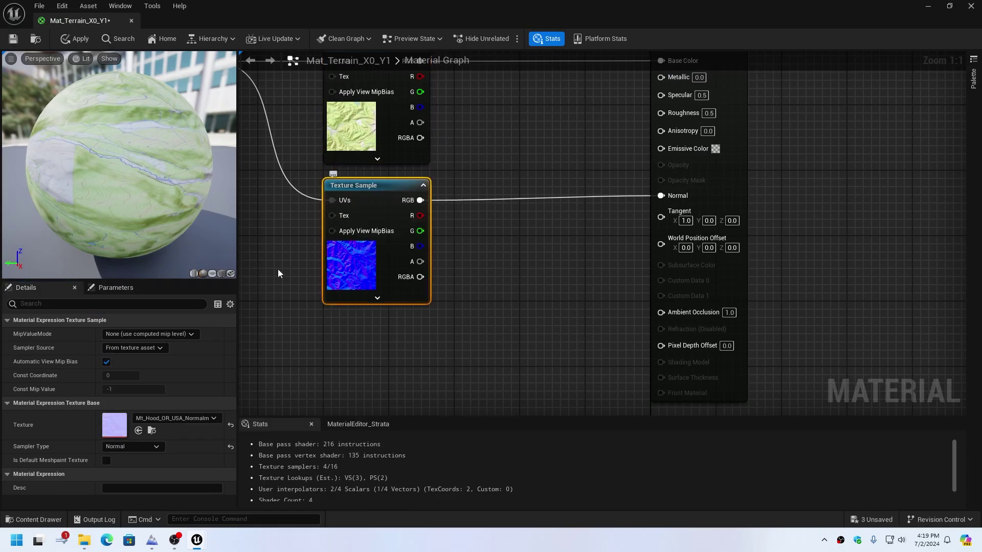
left_click(213, 418)
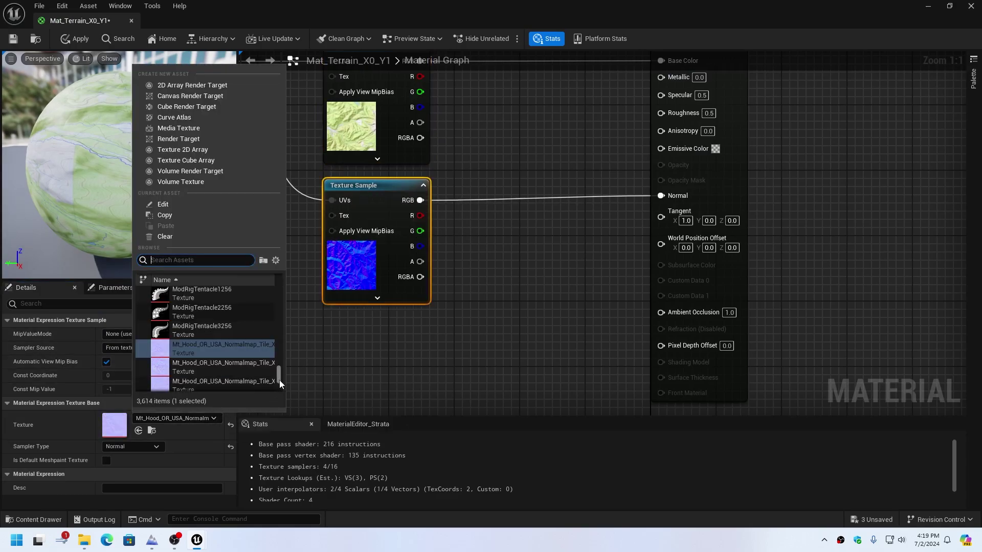
left_click(249, 366)
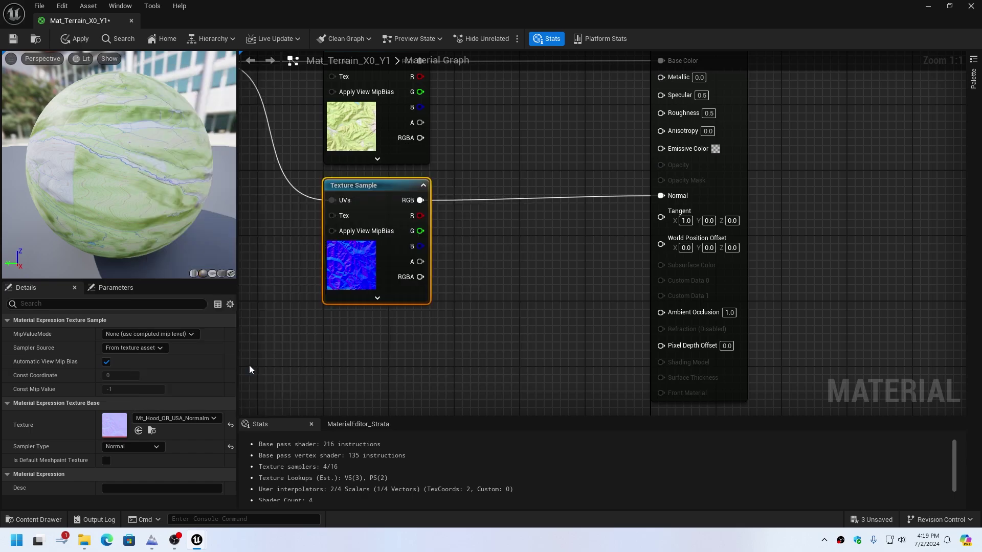
left_click(14, 38)
left_click(131, 21)
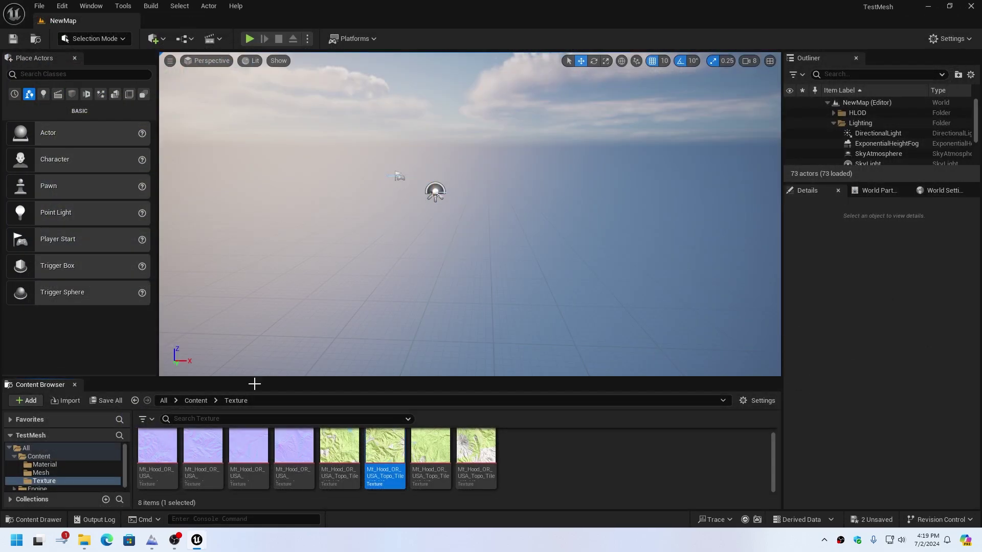
Open the Mat_Terrain_X1_Y0 material and assign Mt_Hood_OR_USA_Topo_Tile_X1_Y0 to its base color Texture Sample
left_click(45, 464)
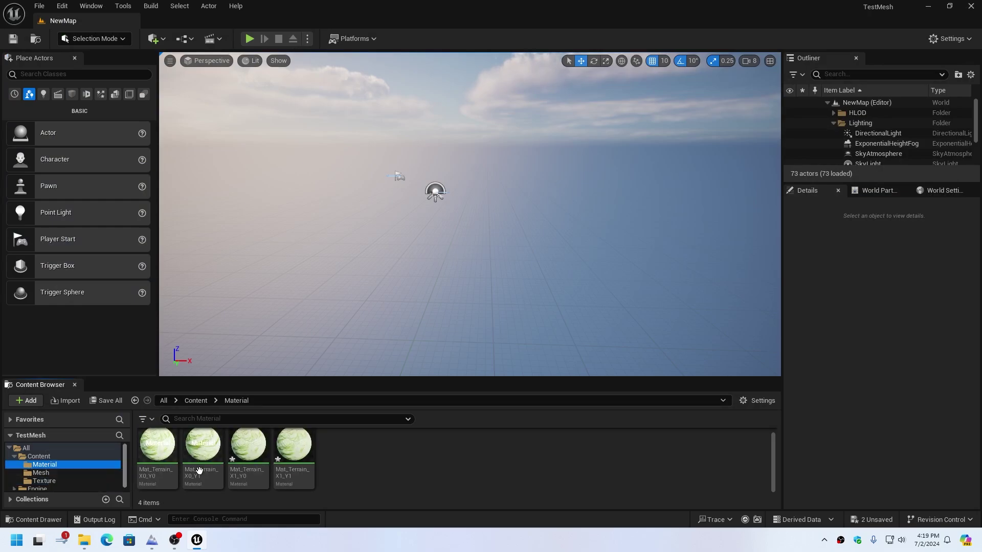
double_click(243, 454)
right_click_drag(290, 297, 527, 171)
left_click(418, 83)
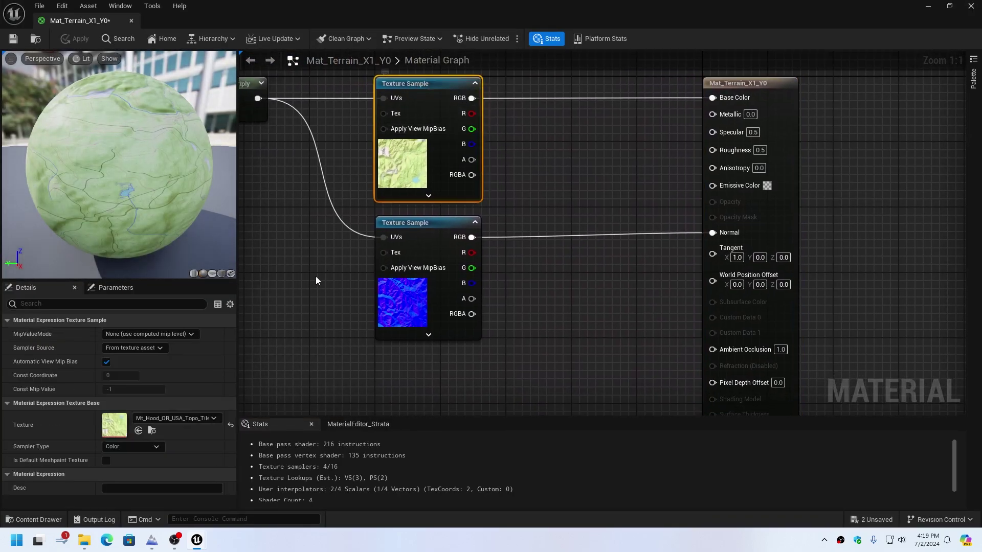
left_click(212, 418)
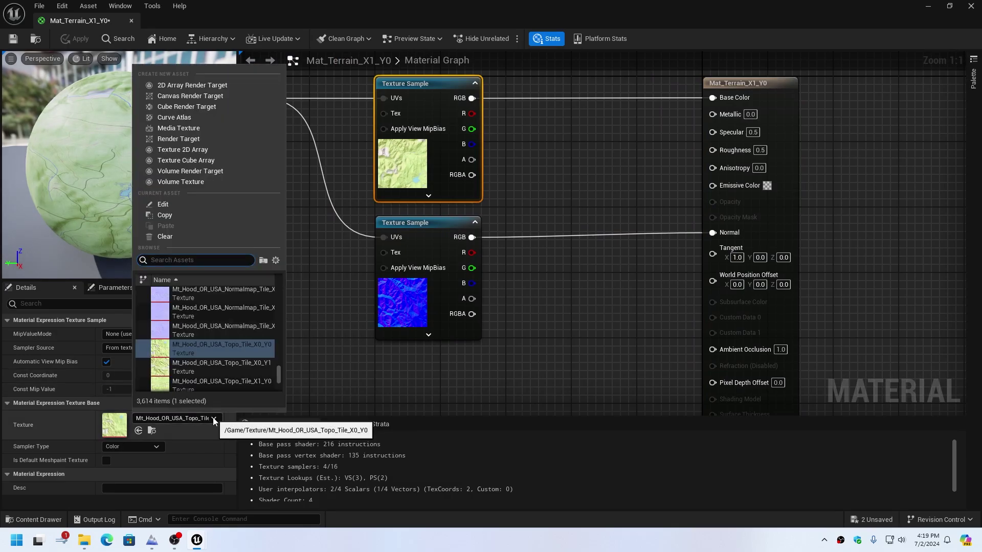
left_click(232, 384)
Assign Mt_Hood_OR_USA_Normalmap_Tile_X1_Y0 to the normal Texture Sample of Mat_Terrain_X1_Y0, then save and close the material
left_click(409, 223)
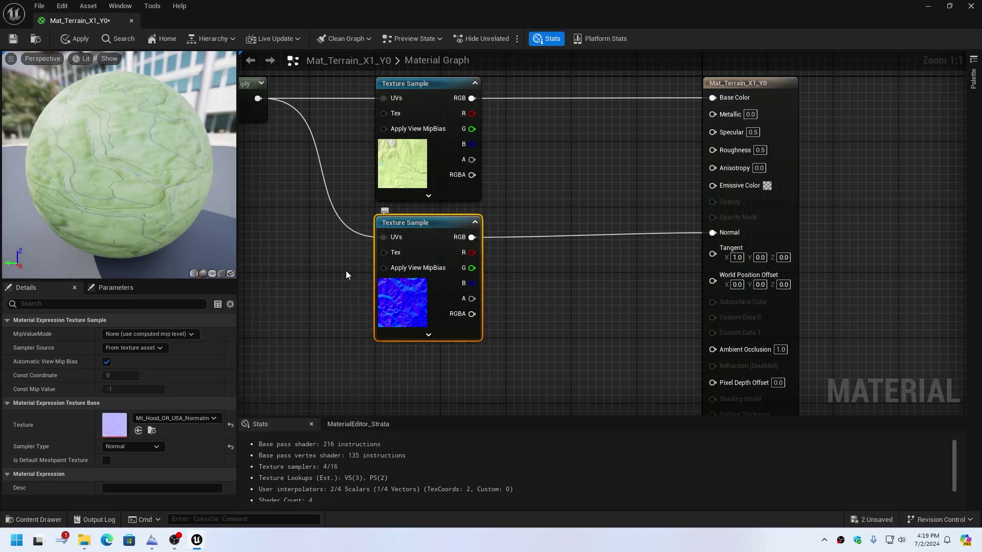
left_click(210, 418)
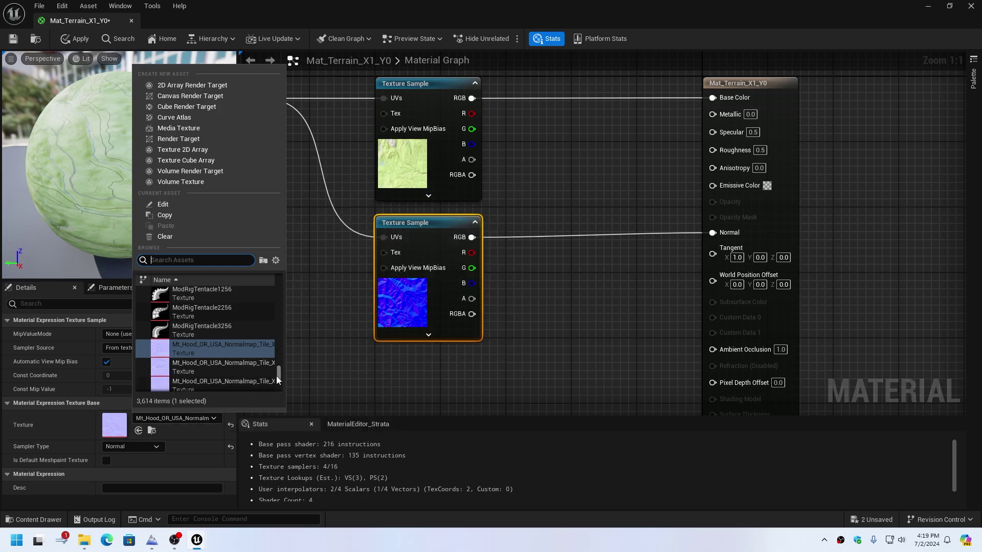
left_click(257, 384)
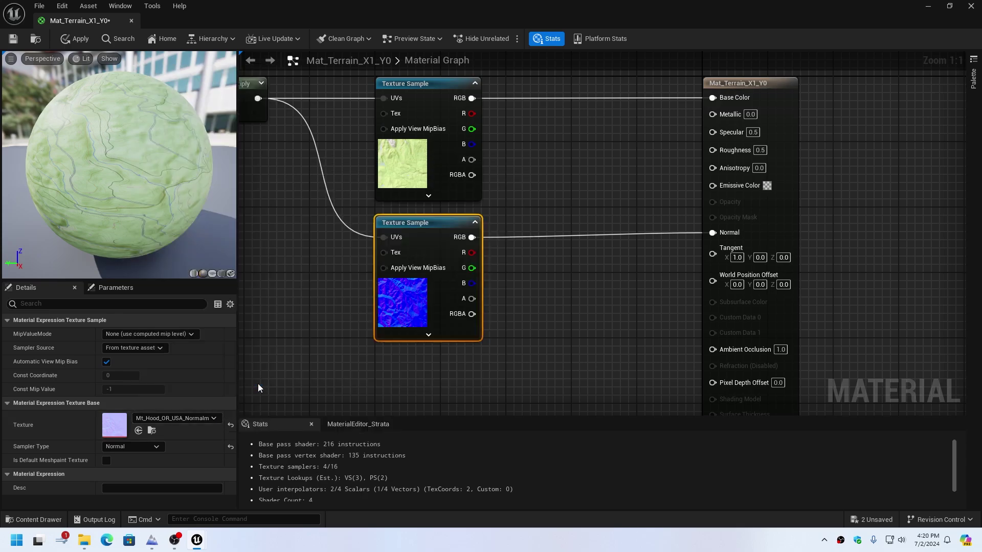
left_click(13, 38)
left_click(132, 21)
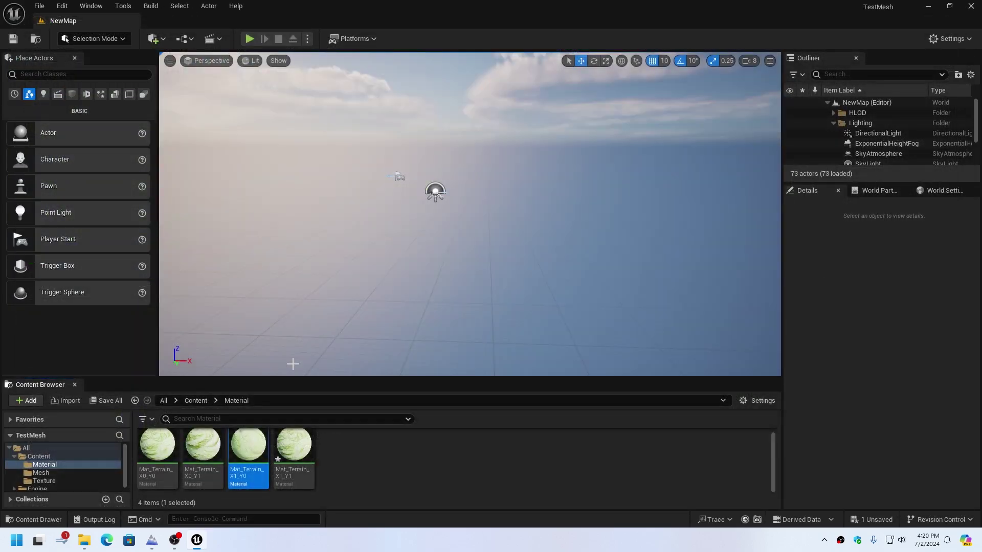
Open the Mat_Terrain_X1_Y1 material and replace the base color Texture Sample's texture with its Mt Hood topo tile
double_click(294, 450)
right_click_drag(357, 193, 497, 214)
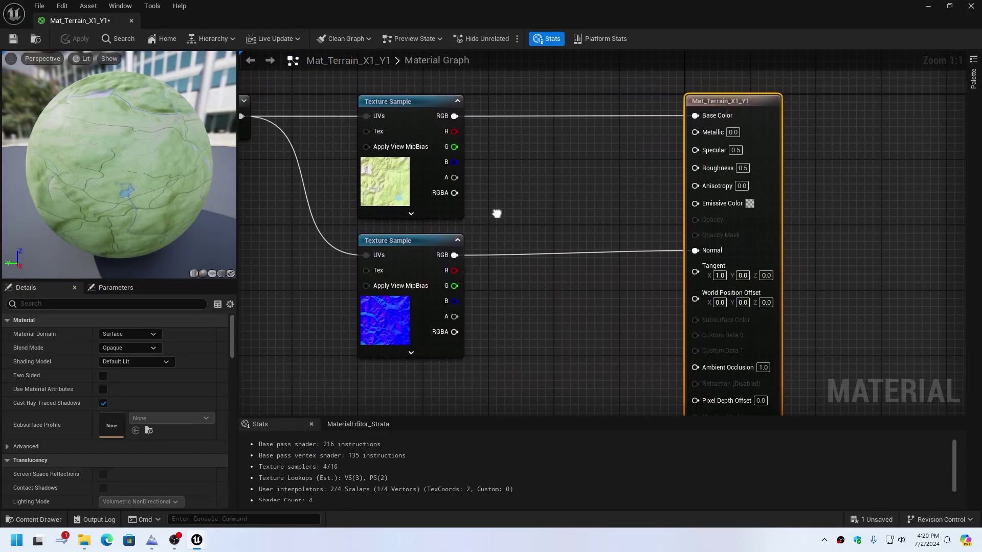
left_click(401, 101)
left_click(213, 418)
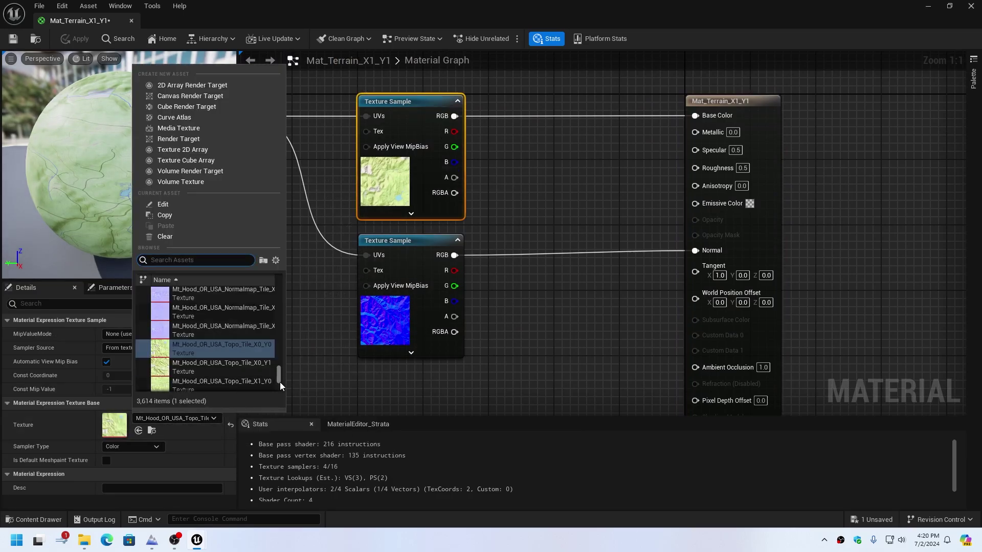
scroll(217, 365, "down", 2)
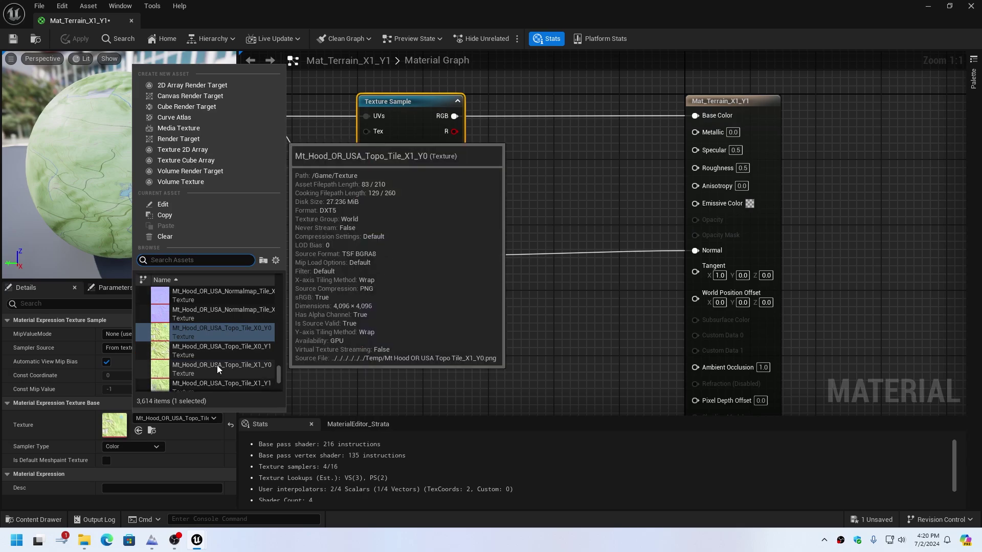
left_click(210, 349)
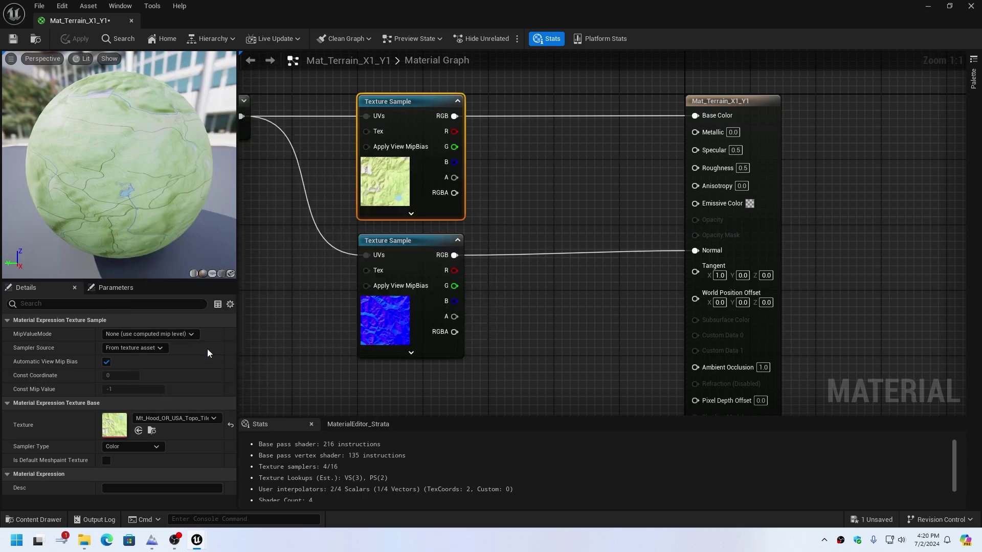
Replace the normal Texture Sample's texture in Mat_Terrain_X1_Y1 with its Mt Hood normal map tile, then save and close the material
left_click(419, 242)
left_click(214, 417)
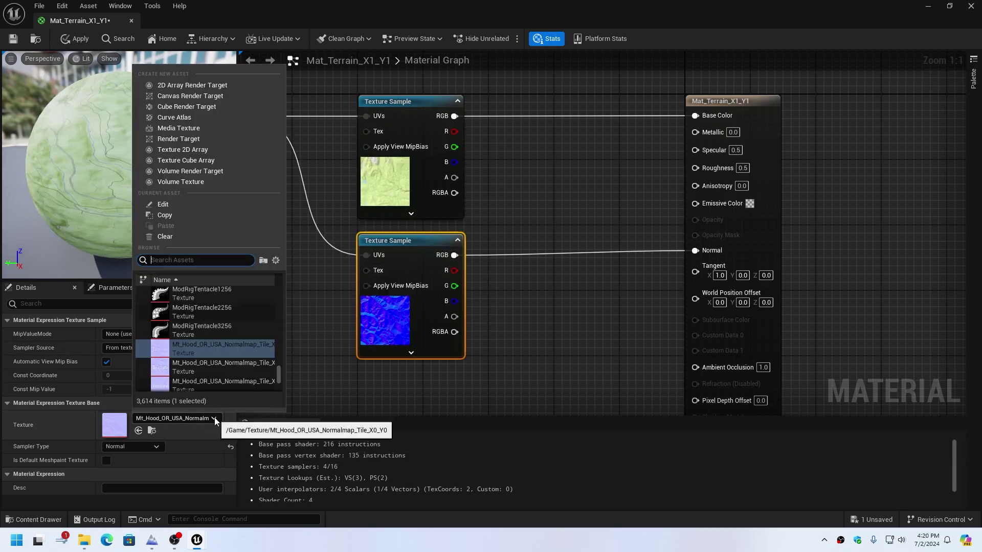
left_click(207, 366)
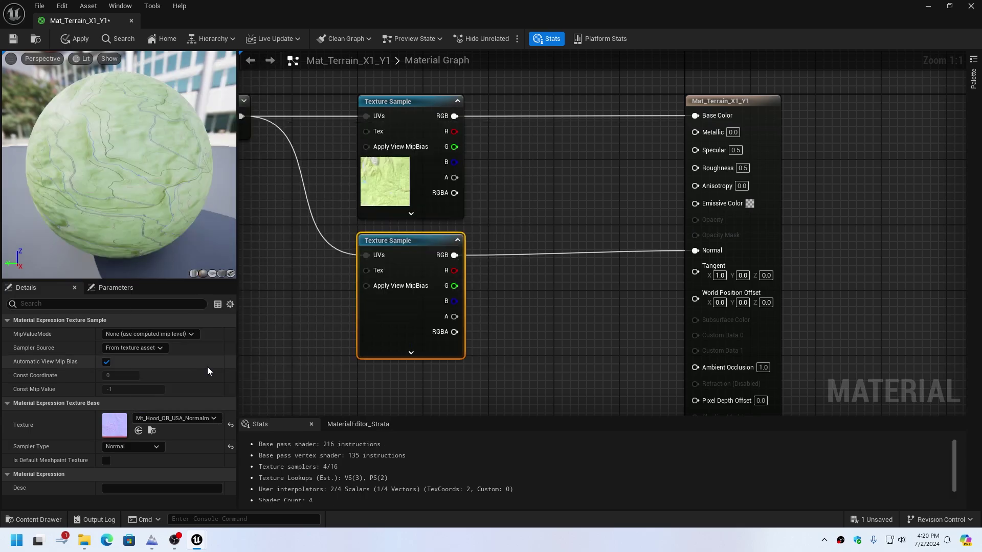
left_click(131, 20)
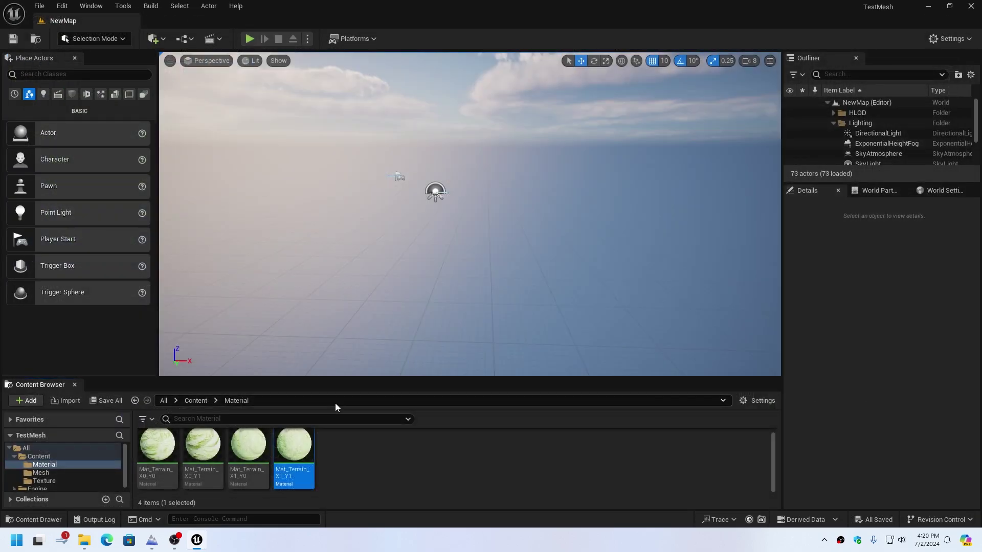
Import the four Mt Hood OR USA Mesh OBJ files, Tile_X0_Y0 through Tile_X1_Y1, into the Mesh folder with the default pipeline settings
left_click(367, 463)
left_click(42, 473)
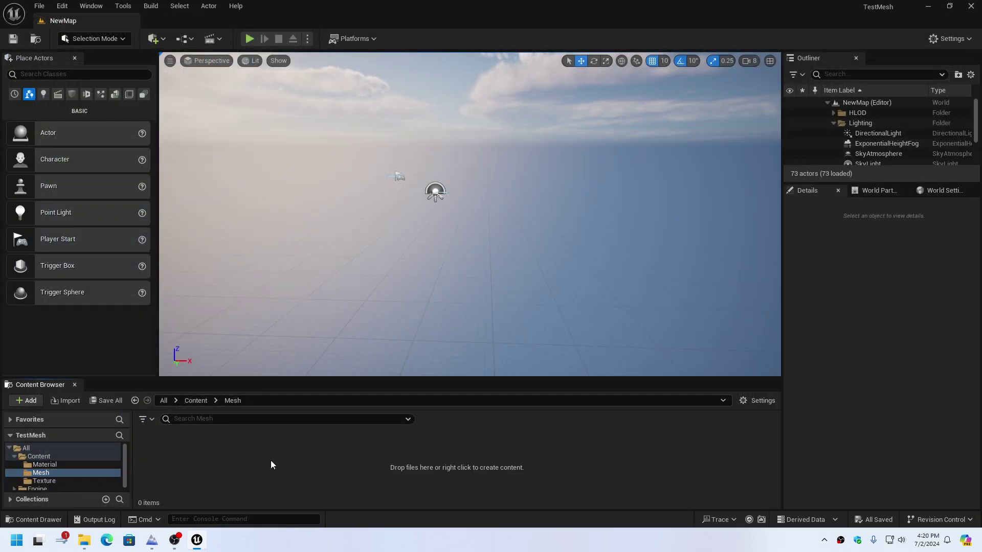
right_click(271, 460)
left_click(333, 82)
left_click(463, 97)
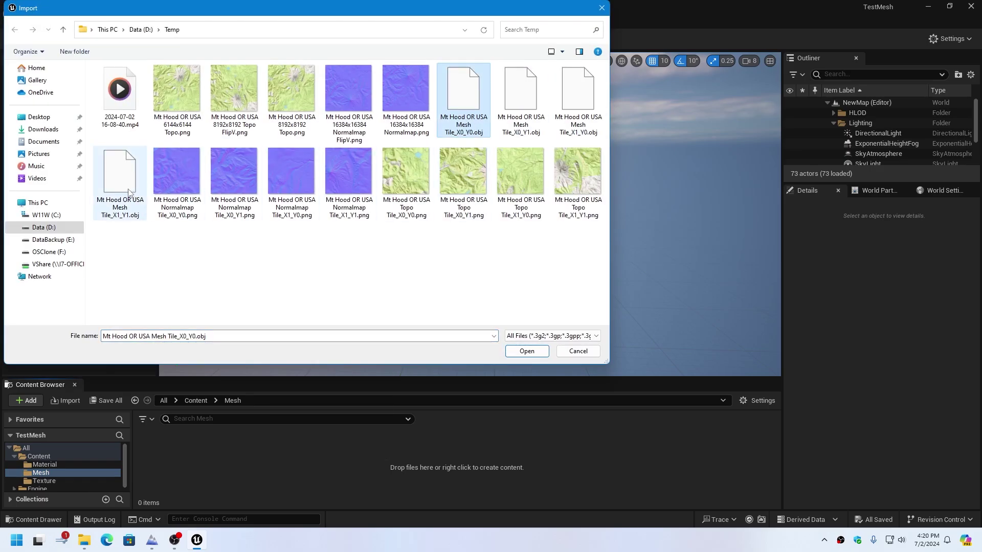
left_click(117, 178, "shift")
left_click(526, 351)
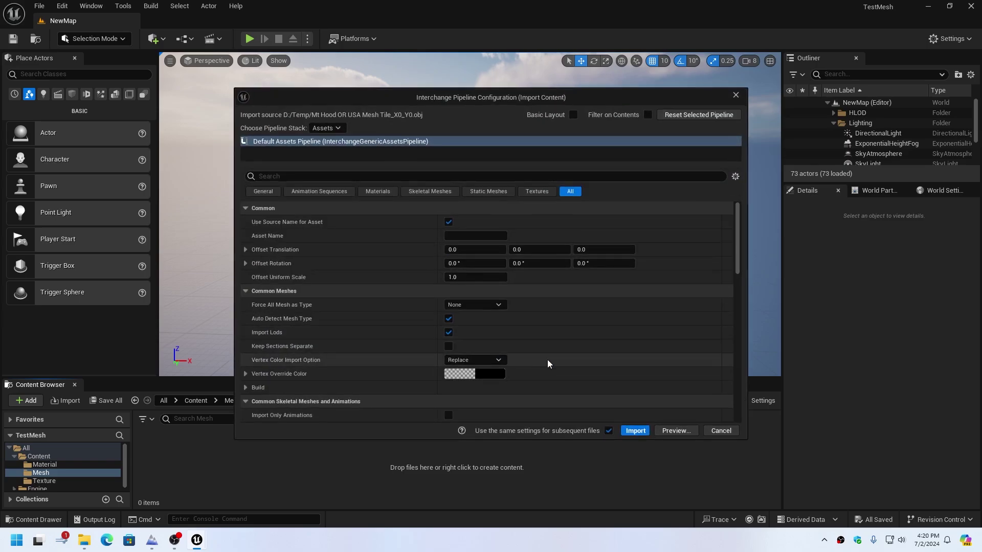
left_click(635, 431)
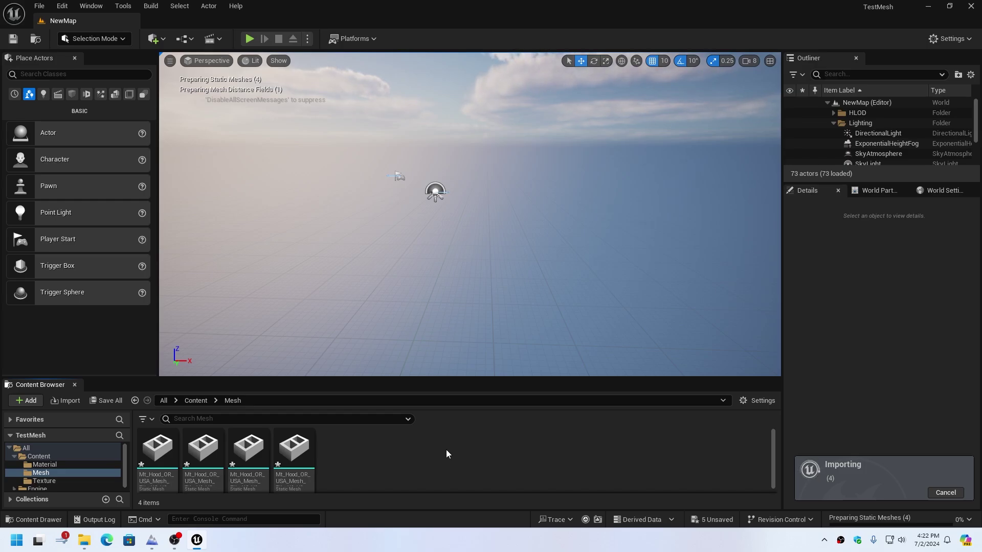
Place the four imported Mt_Hood_OR_USA_Mesh tiles in the level near the origin
scroll(428, 244, "up", 5)
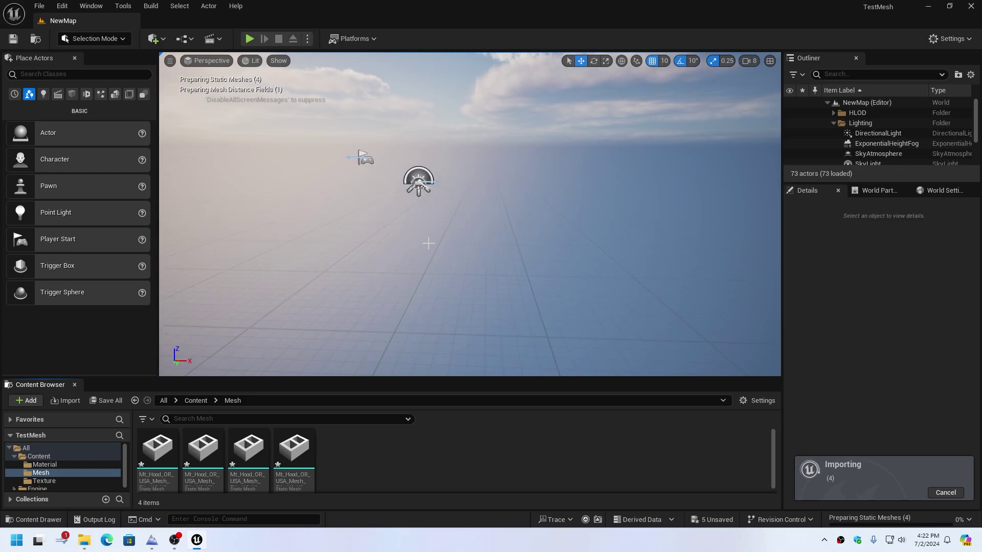
right_click_drag(428, 244, 423, 222)
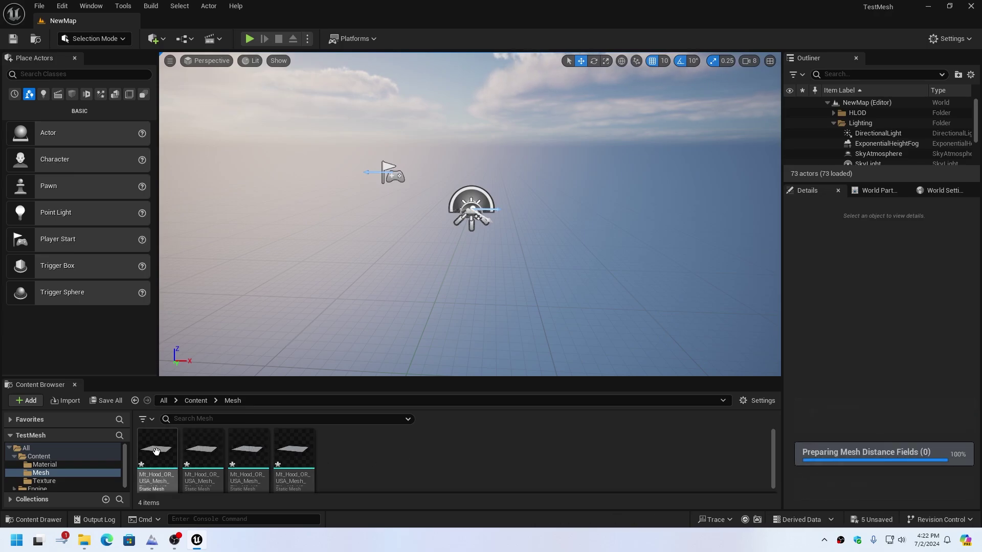
mouse_move(156, 451)
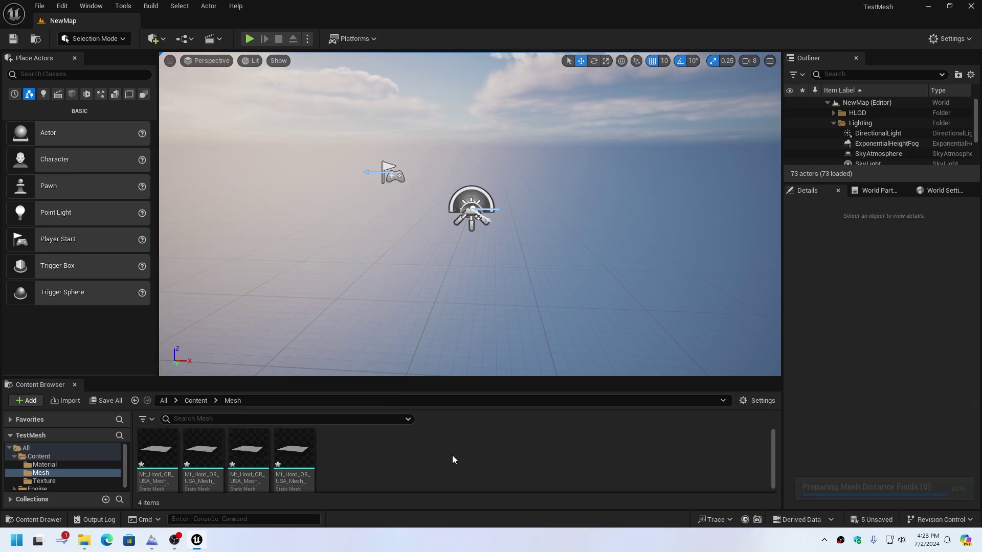
left_click_drag(157, 450, 471, 223)
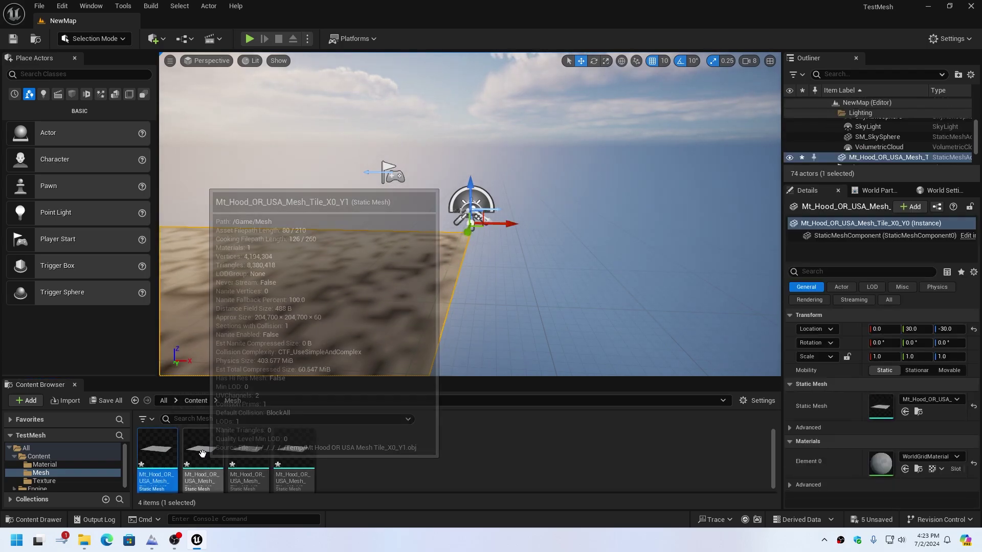
left_click(203, 453)
left_click_drag(269, 420, 481, 237)
left_click_drag(244, 463, 478, 255)
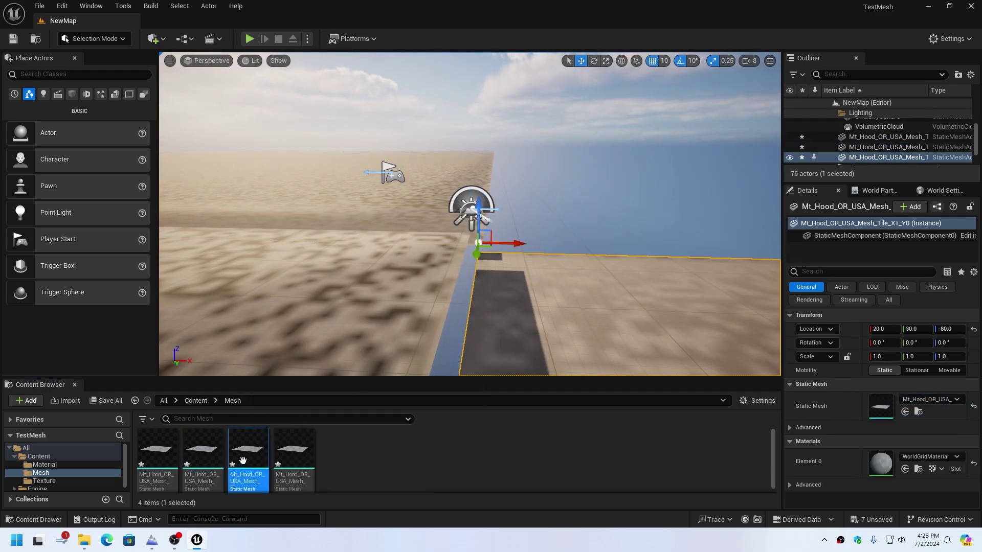
left_click_drag(294, 455, 498, 237)
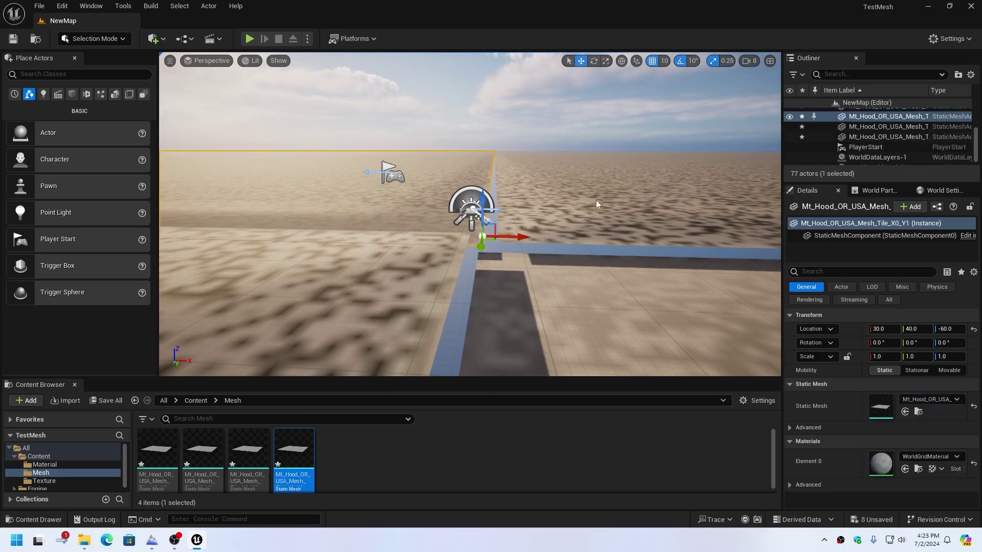
Select all four Mt Hood mesh tiles in the level and set their location to 0, 0, 0
left_click(571, 215, "ctrl")
left_click(407, 285, "ctrl")
left_click(596, 303, "ctrl")
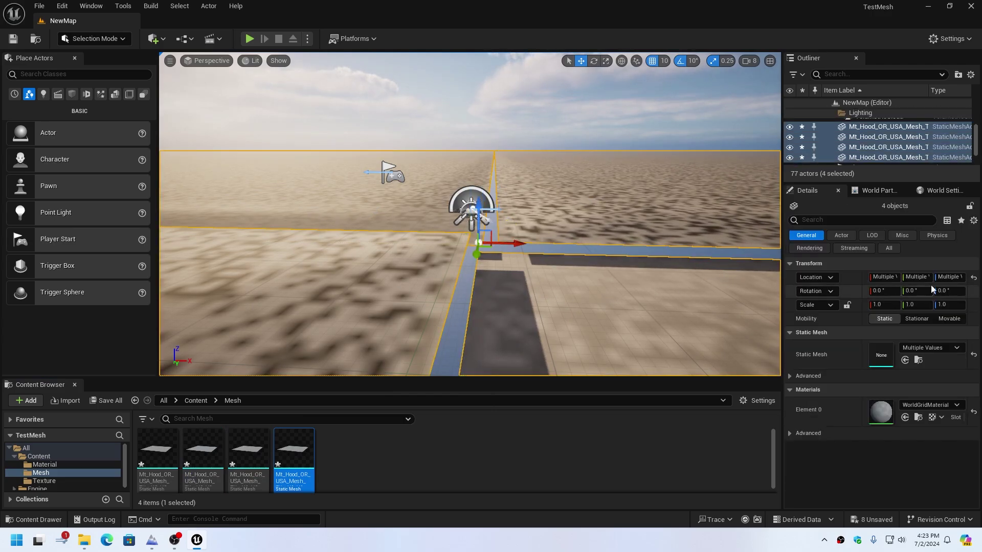
left_click(883, 276)
type("0")
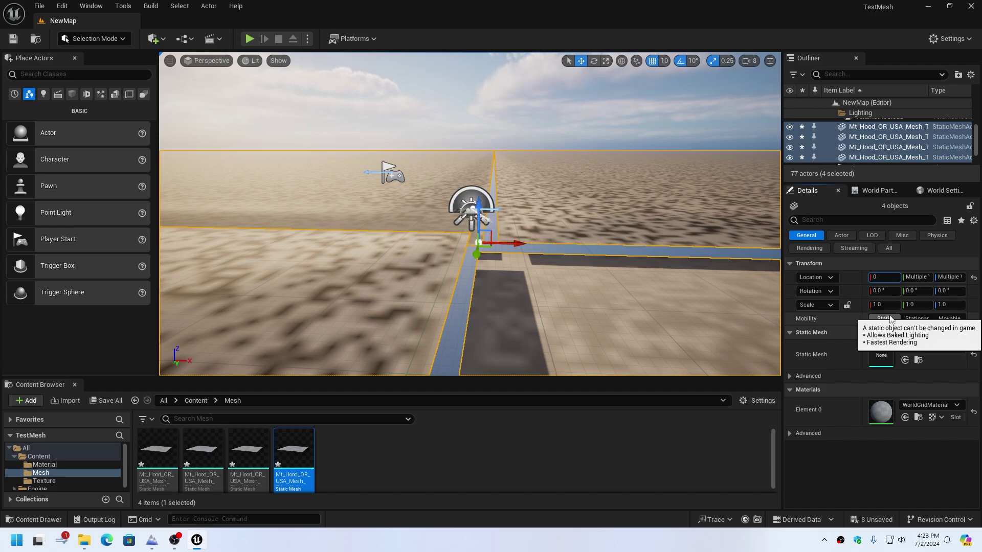
key("Tab")
type("0")
key("Tab")
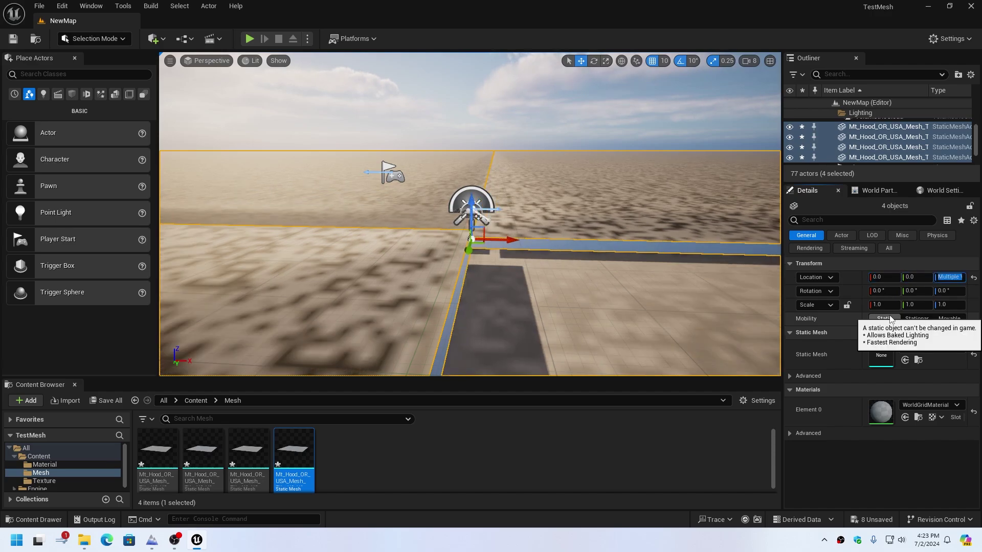
type("0")
key("Tab")
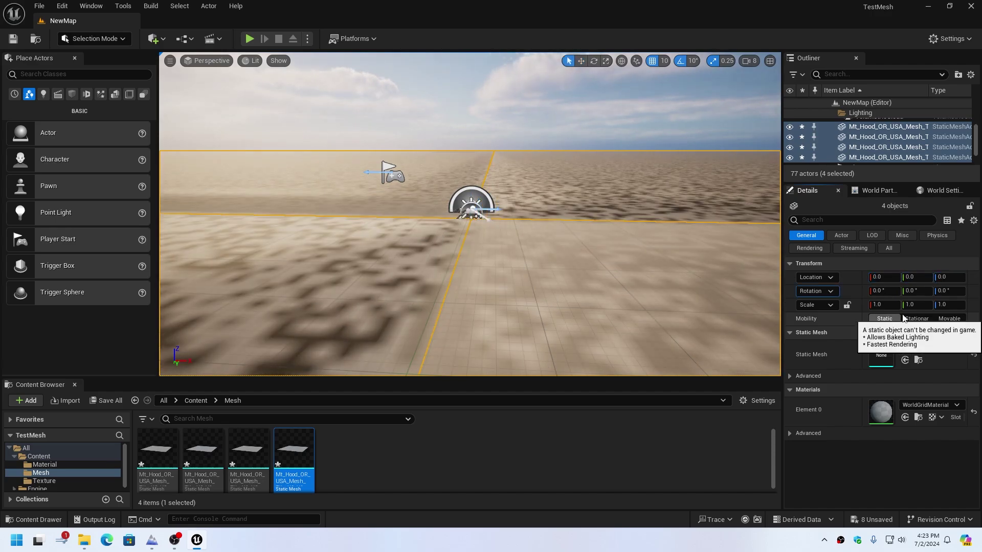
Assign Mat_Terrain_X0_Y0 to the Mt Hood mesh Tile_X0_Y0 and Mat_Terrain_X0_Y1 to Tile_X0_Y1 in the level
left_click(350, 212)
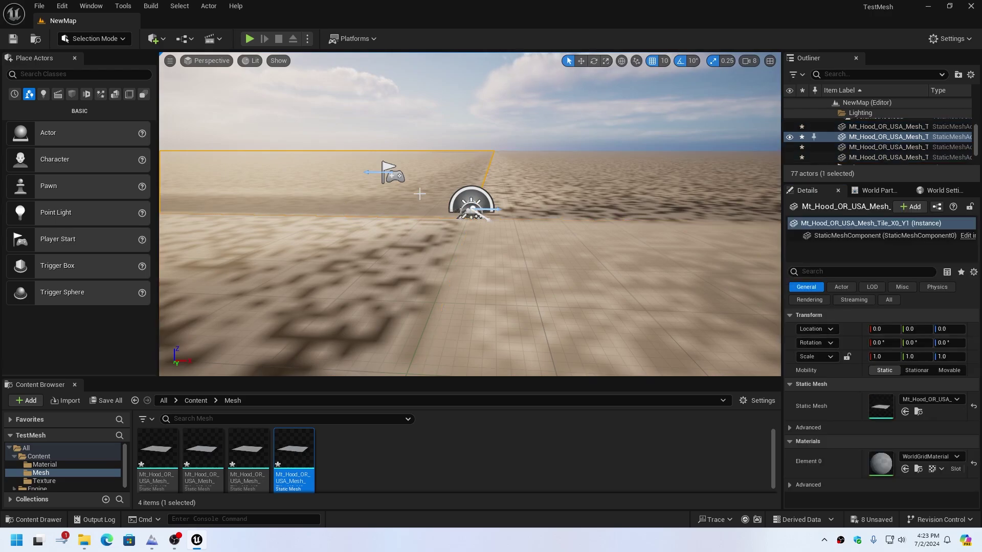
left_click(369, 295)
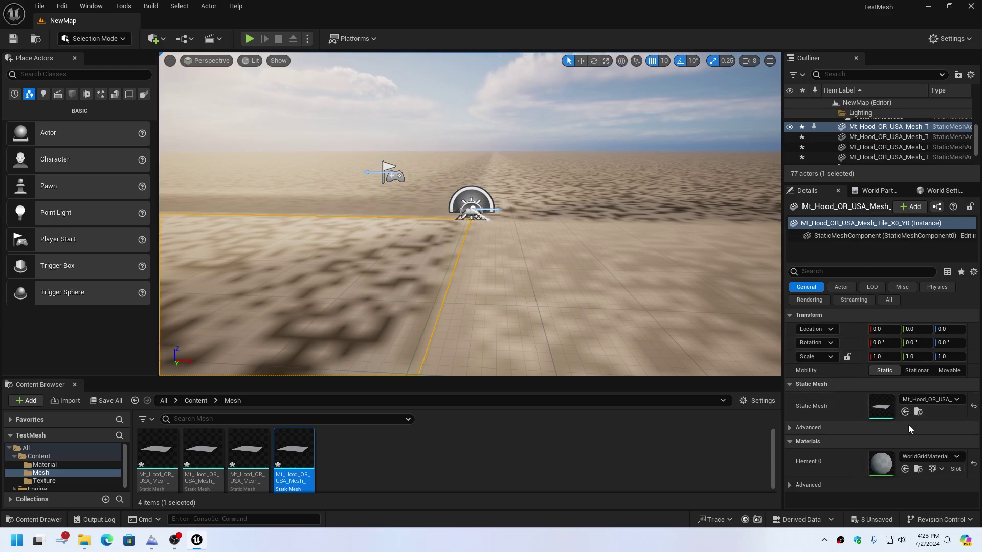
left_click(45, 464)
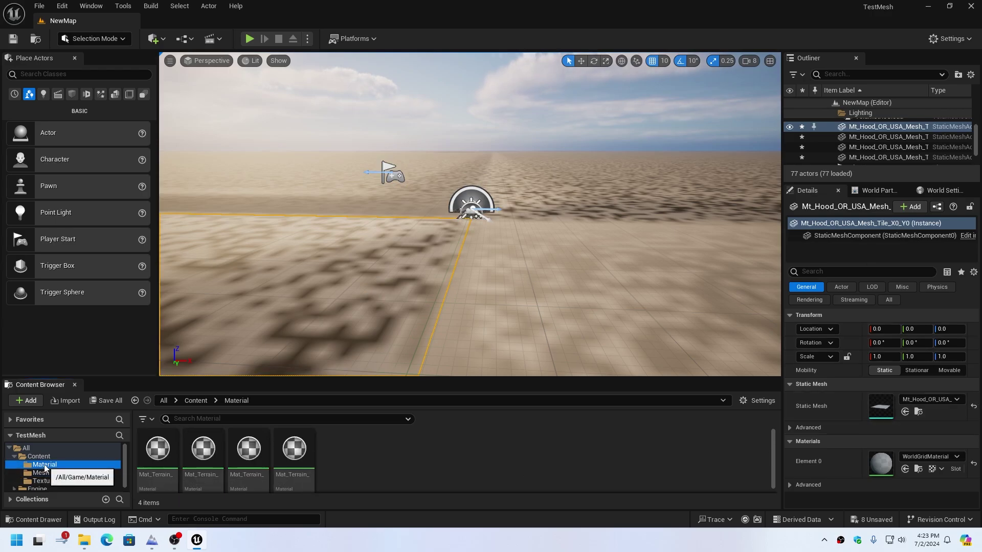
left_click_drag(158, 453, 908, 459)
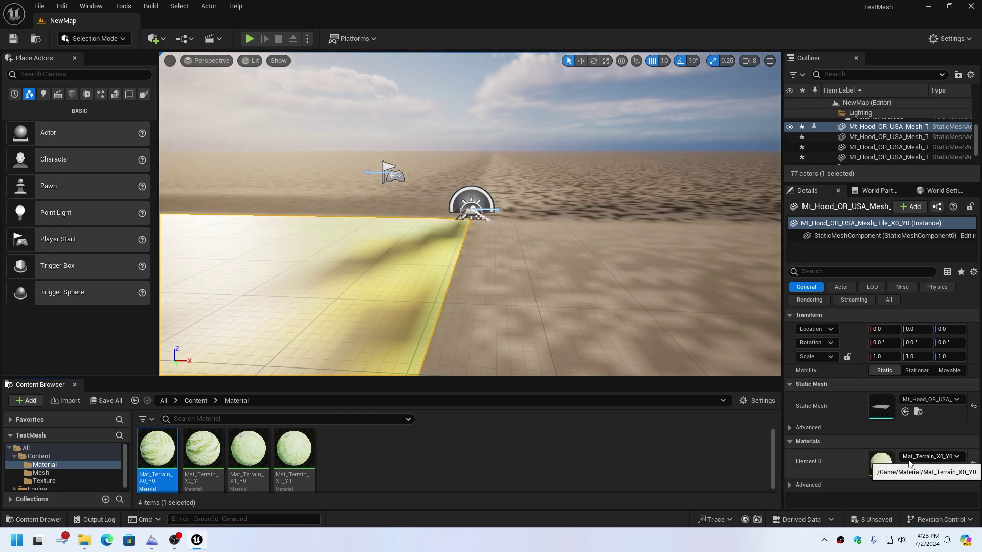
left_click(892, 137)
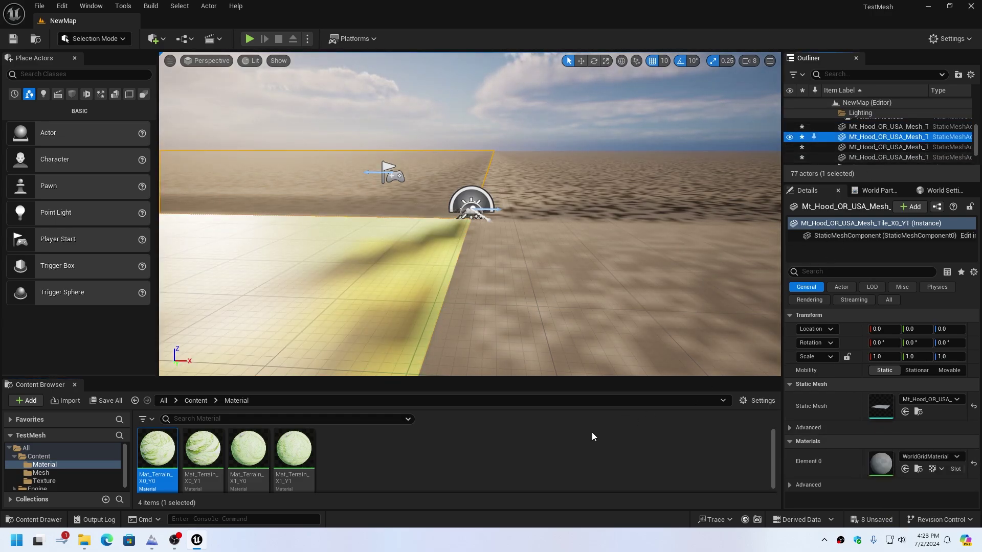
left_click_drag(213, 460, 881, 462)
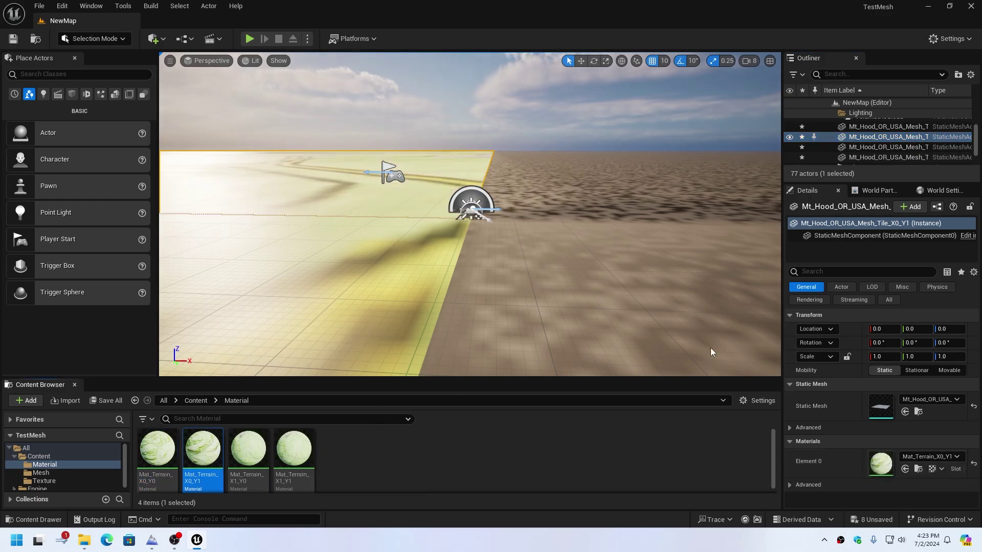
Assign Mat_Terrain_X1_Y0 to the Mt Hood mesh Tile_X1_Y0 and Mat_Terrain_X1_Y1 to Tile_X1_Y1 in the level
left_click(515, 270)
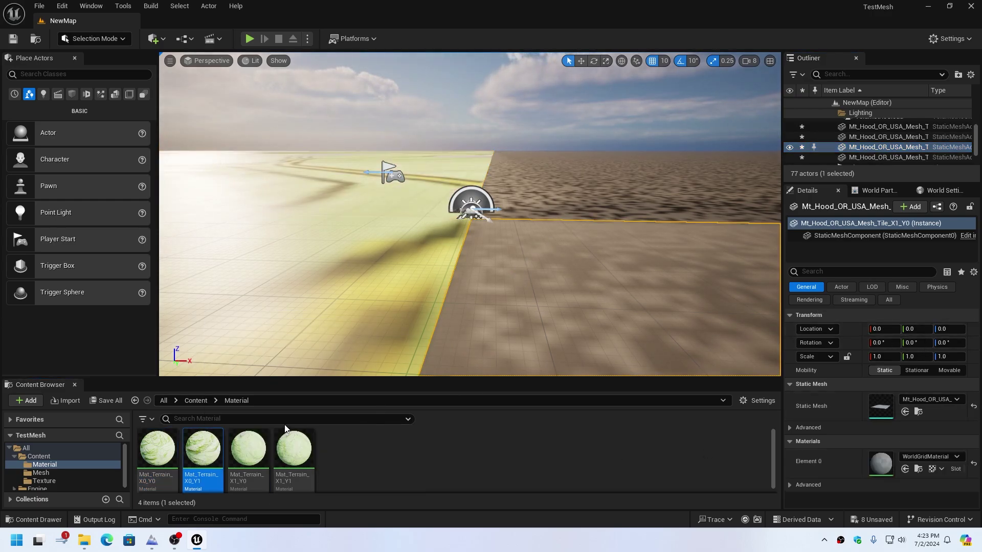
left_click_drag(250, 449, 882, 463)
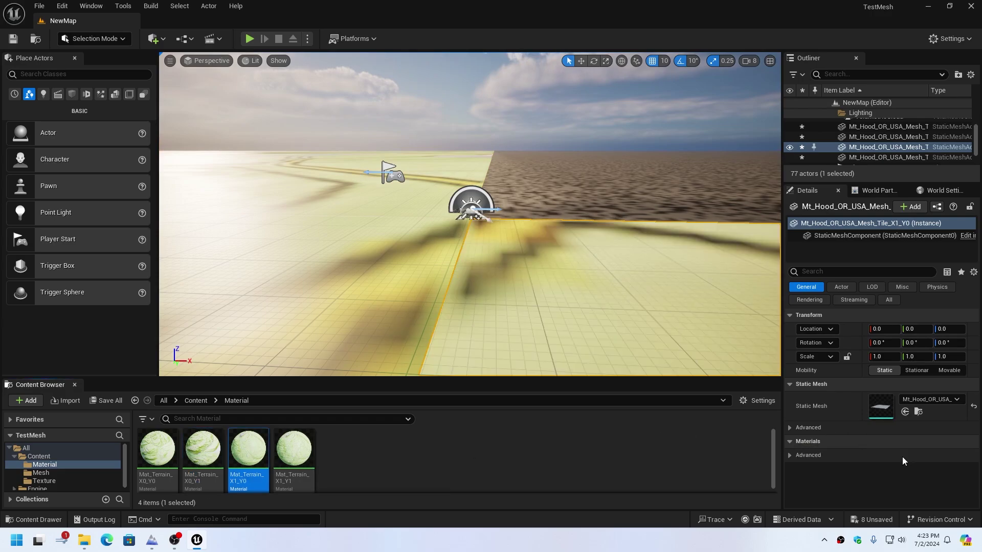
left_click(568, 181)
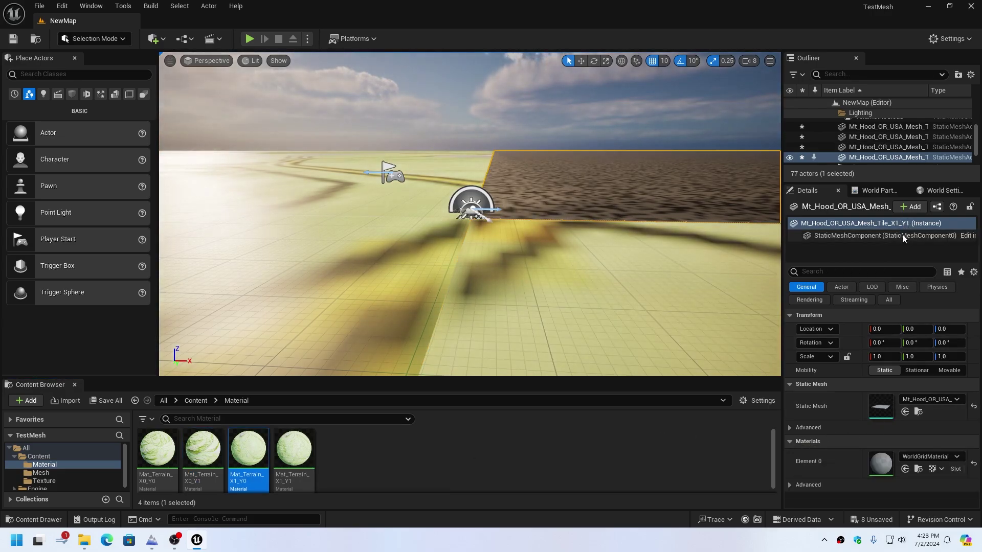
left_click_drag(301, 449, 899, 464)
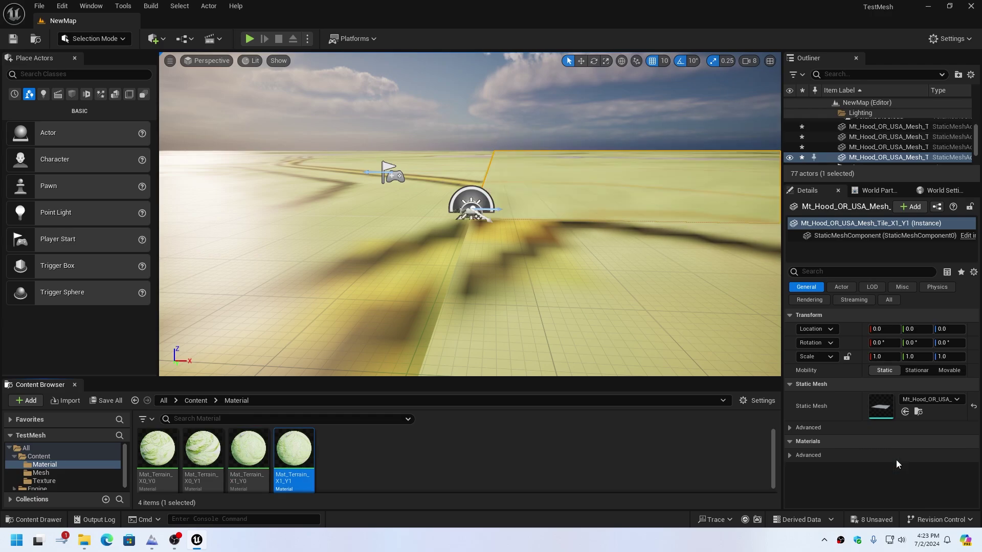
Select all four Mt Hood mesh tiles and set their Z scale to 300
left_click(866, 127)
left_click(865, 158, "shift")
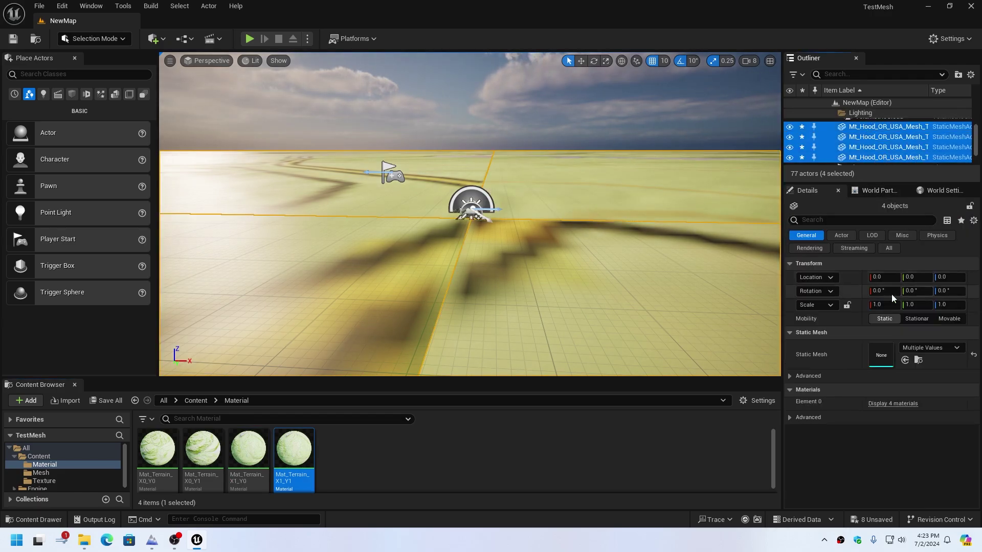
left_click(952, 305)
type("300")
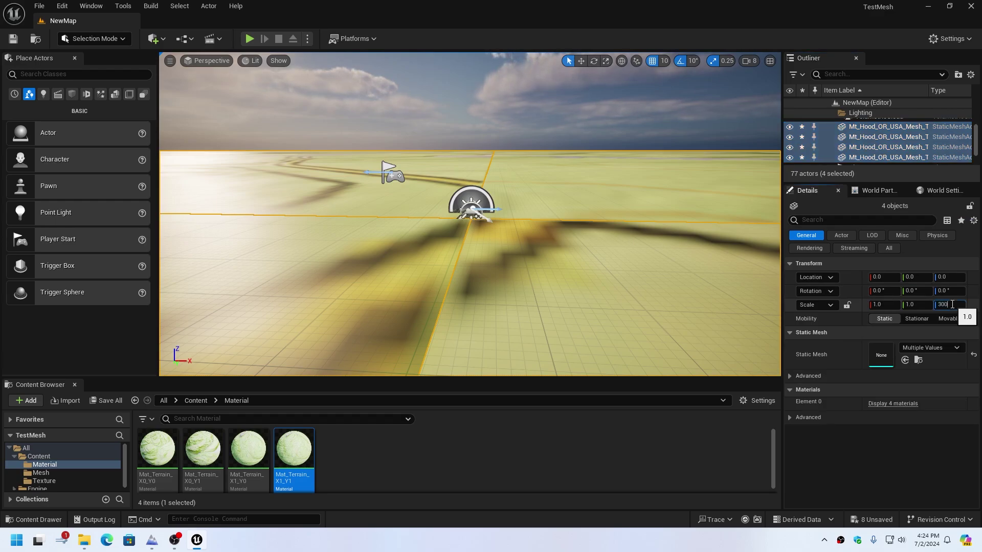
key("Return")
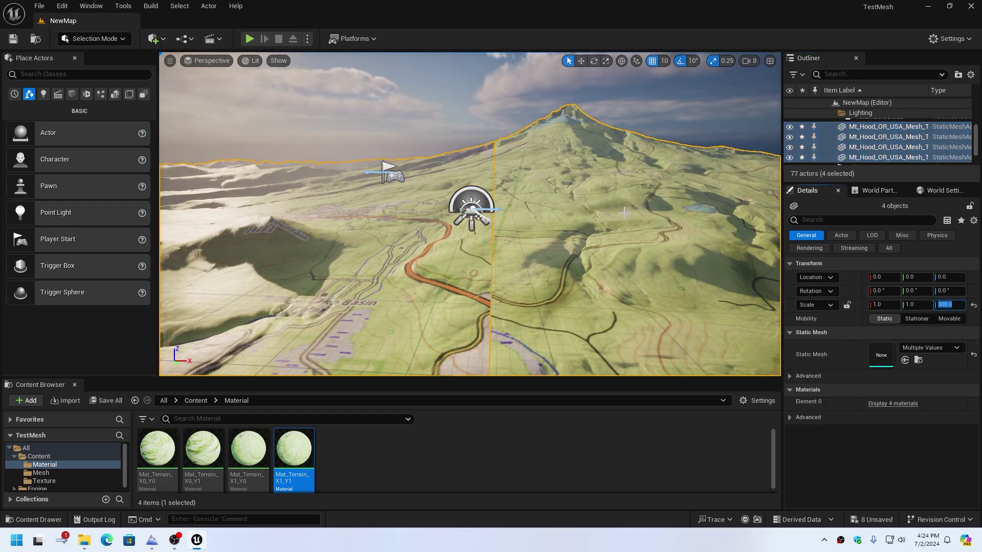
Replace the base color texture in Mat_Terrain_X1_Y1 with Mt_Hood_OR_USA_Topo_Tile_X1_Y1, check its normal map texture, and save and close the material
right_click_drag(562, 231, 324, 225)
double_click(294, 447)
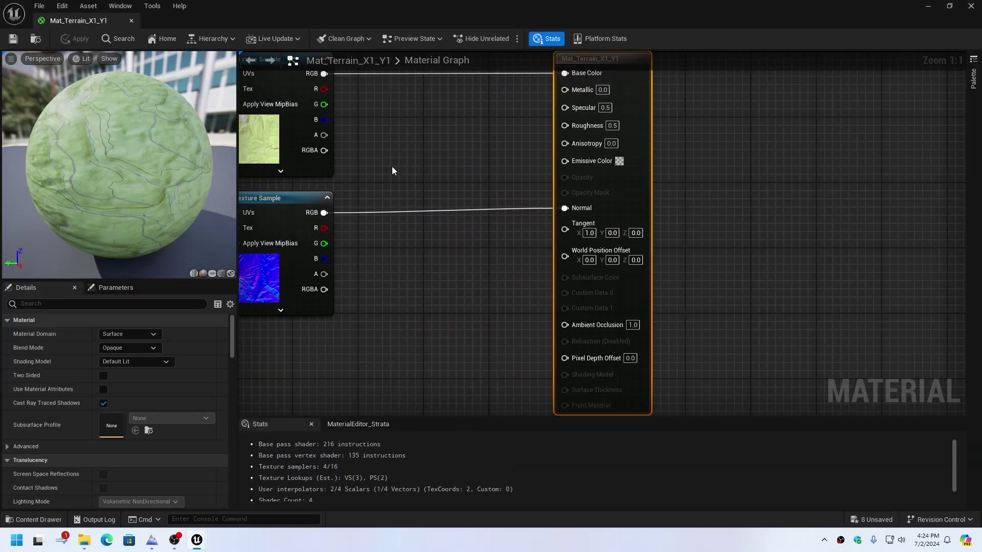
left_click(440, 115)
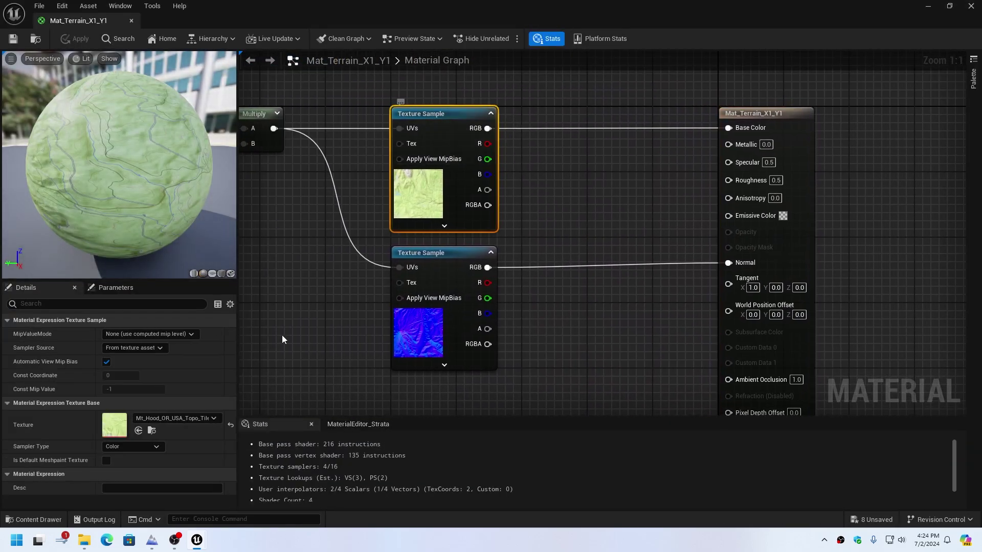
left_click(215, 418)
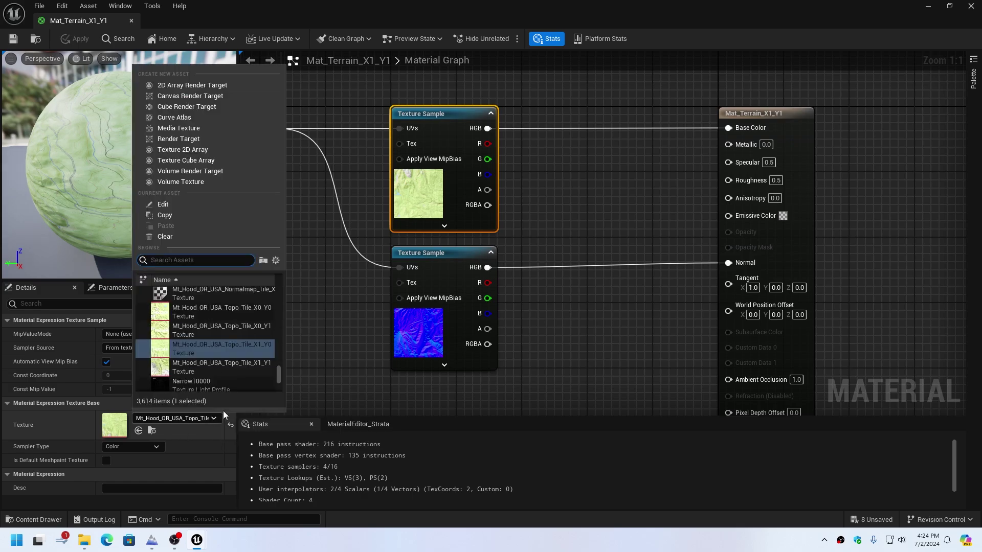
left_click(231, 366)
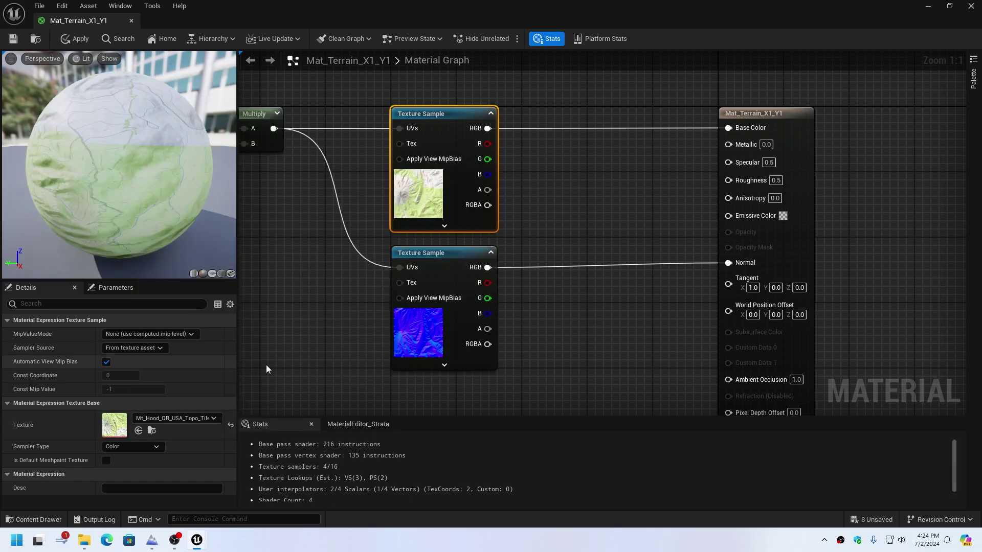
left_click(435, 254)
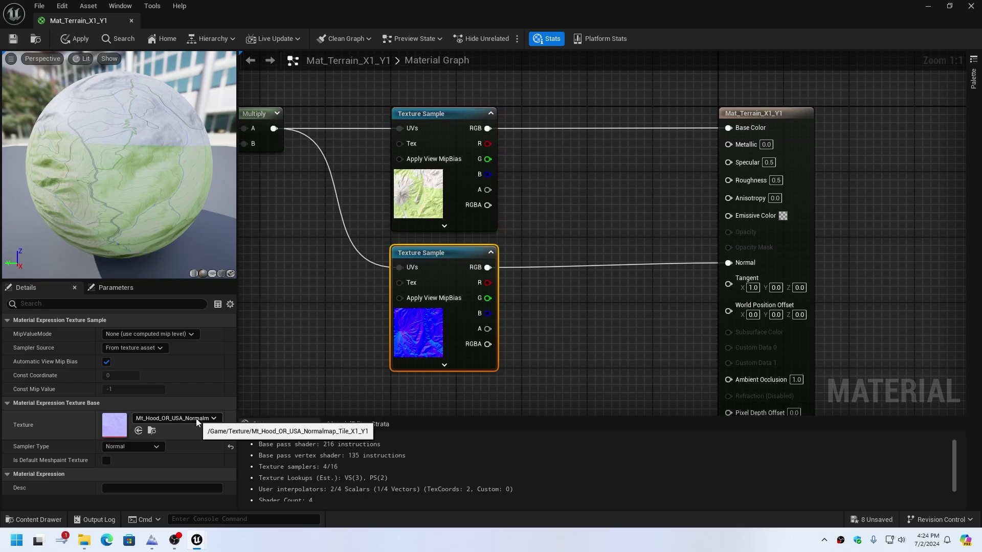
left_click(437, 112)
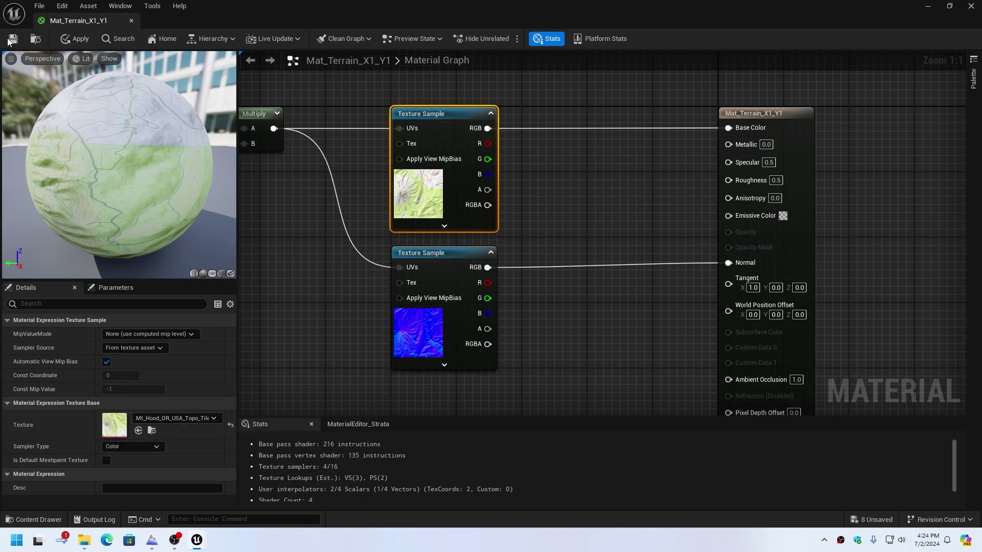
left_click(131, 21)
Deselect the mesh tiles and examine the assembled Mt Hood terrain and its tile seams from several directions
right_click_drag(463, 239, 420, 239)
mouse_move(470, 214)
right_mouse_down()
mouse_move(442, 215)
mouse_move(462, 215)
right_mouse_up()
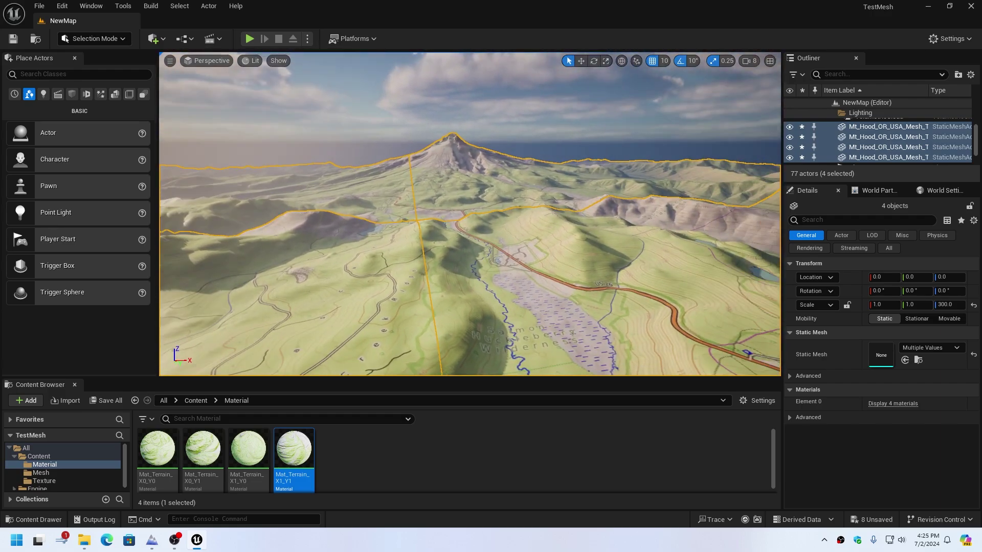
right_click_drag(463, 214, 483, 214)
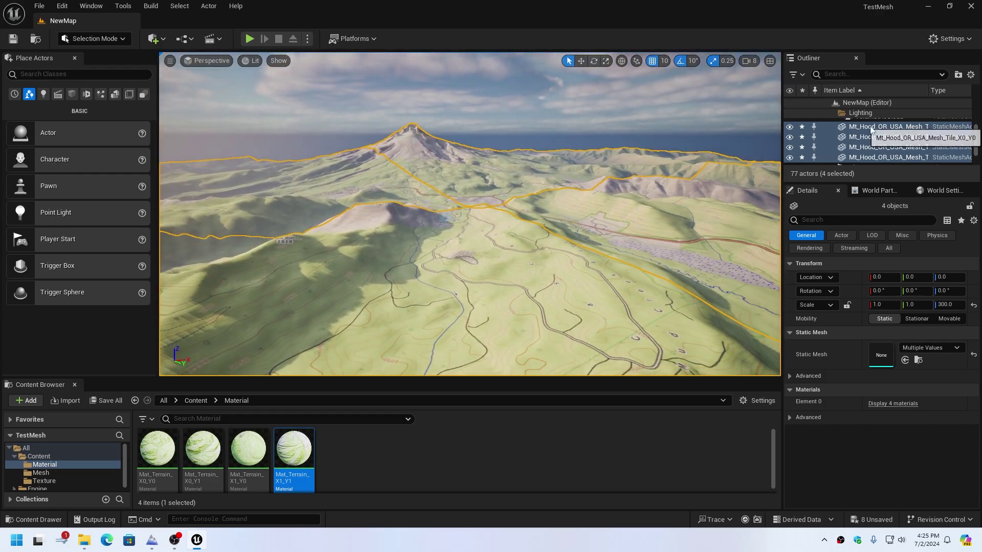
left_click_drag(976, 144, 980, 95)
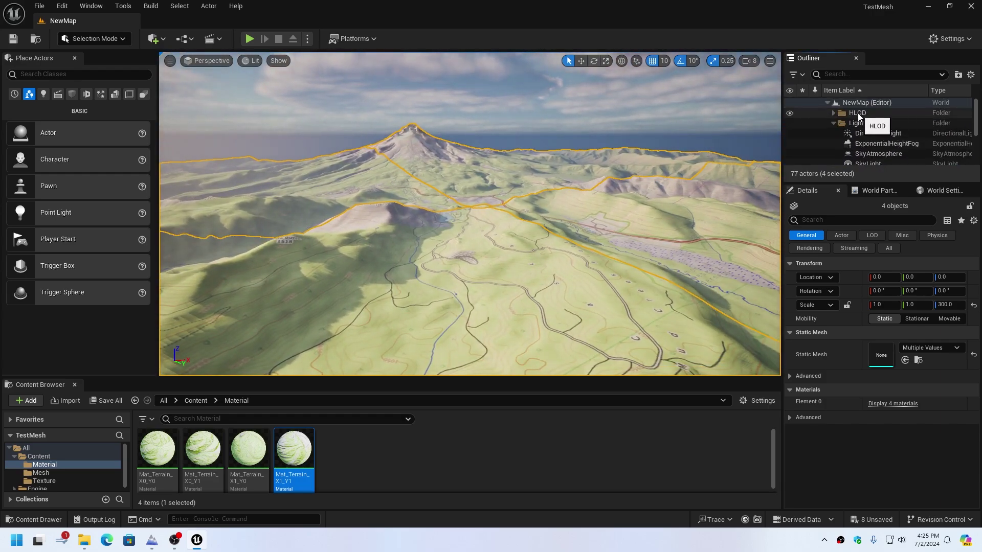
left_click(858, 113)
right_click_drag(460, 215, 364, 215)
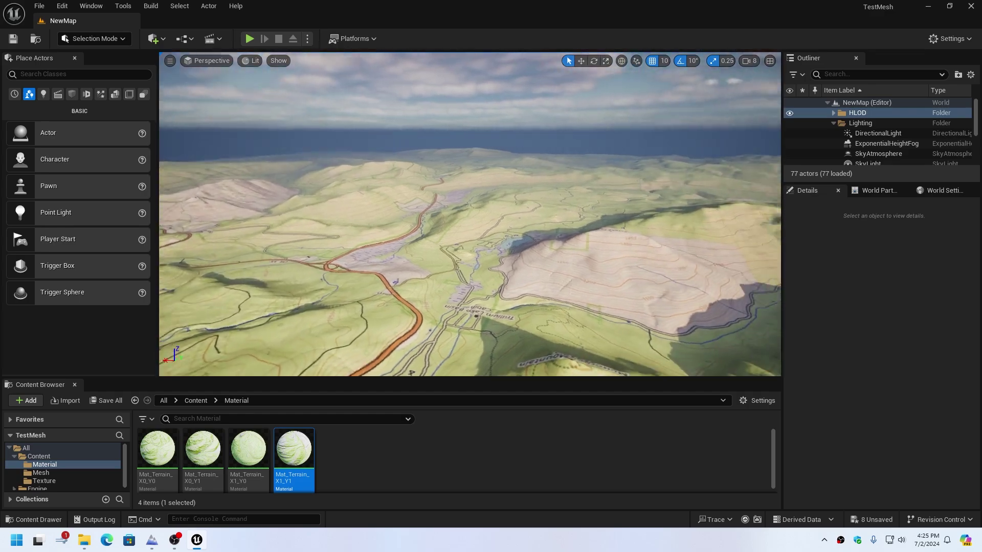
right_click_drag(364, 215, 399, 214)
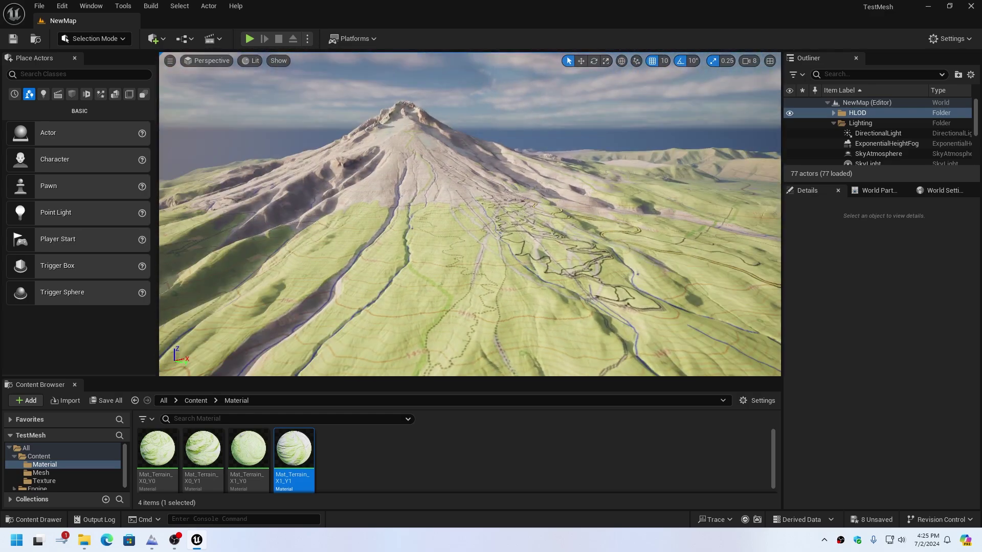
right_click_drag(399, 215, 366, 215)
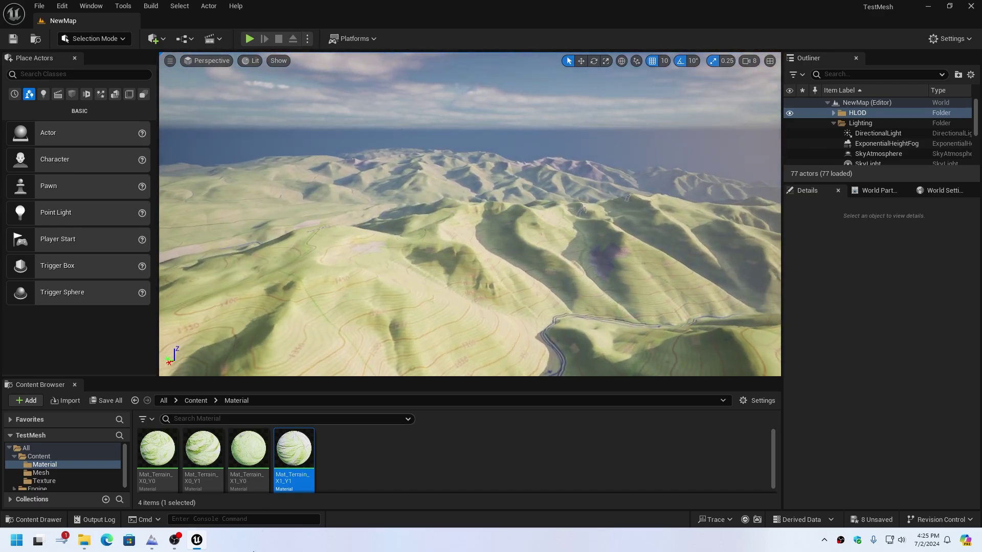
Switch to TerreSculptor, review the tile count settings in the TileEx Creator, and return to Unreal Editor
left_click(152, 541)
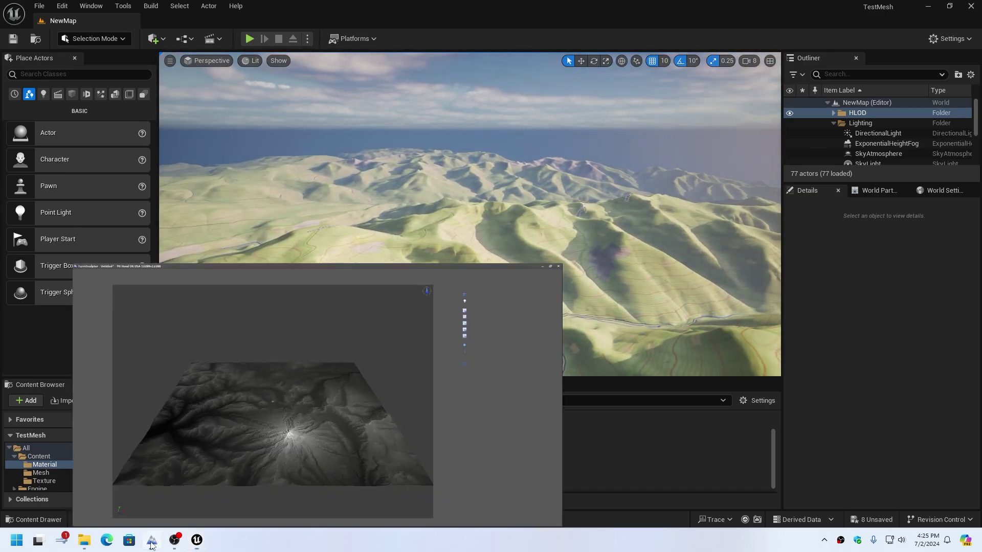
left_click(358, 18)
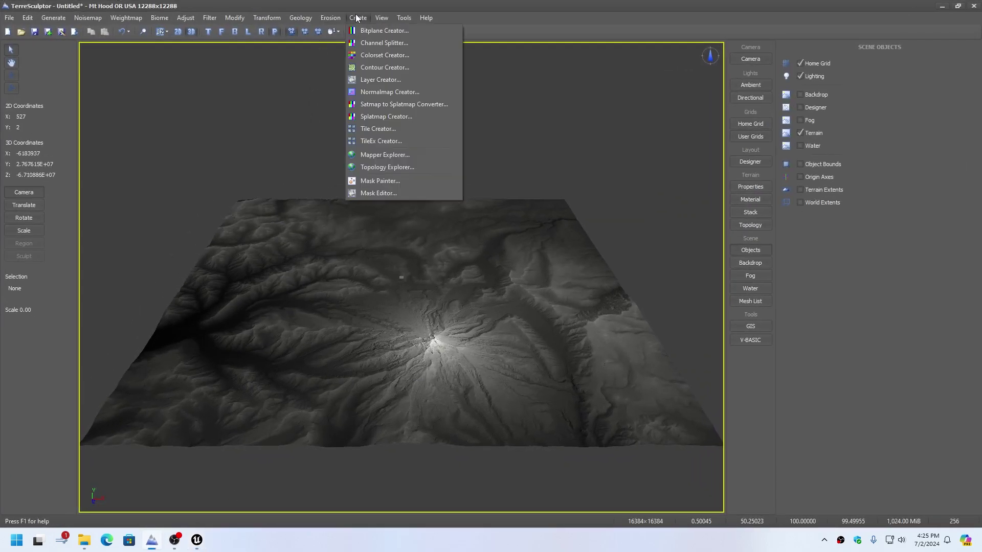
left_click(378, 142)
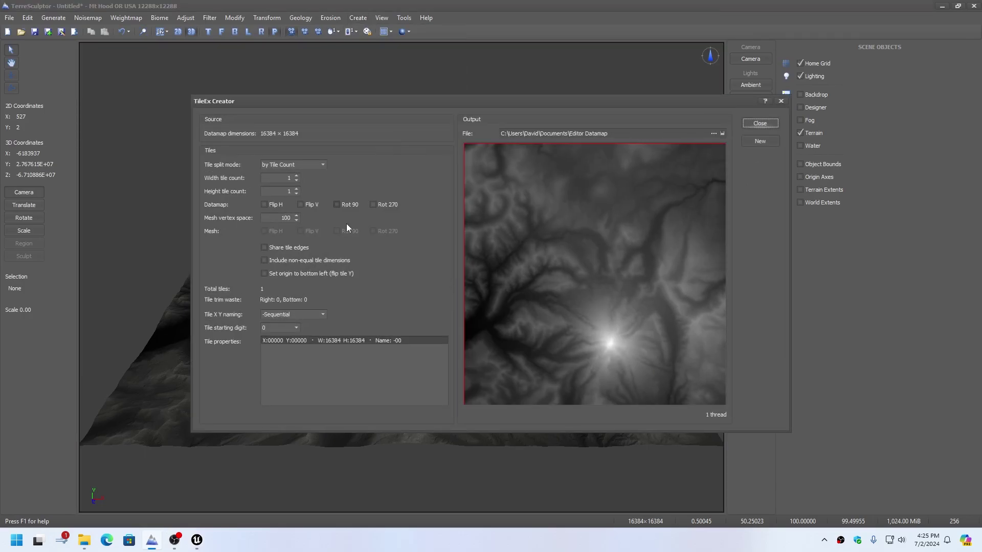
double_click(289, 178)
key("BackSpace")
left_click(759, 123)
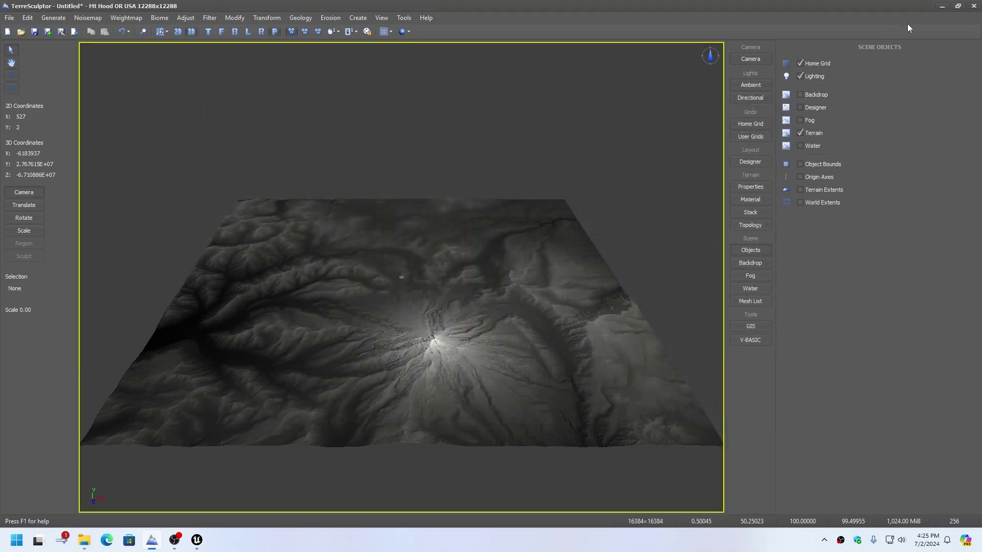
left_click(942, 6)
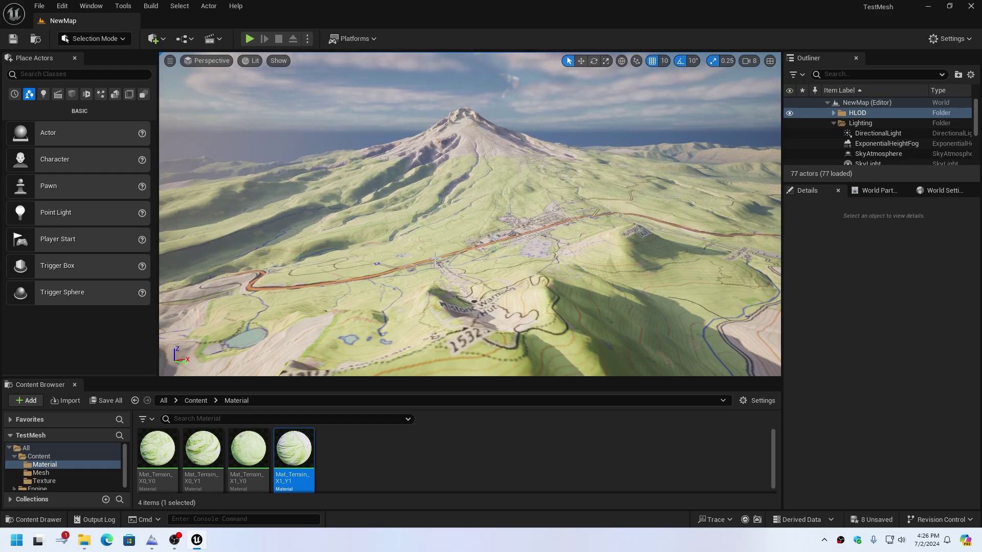
Play the level in the editor and look over the Mt Hood terrain in the running game
left_click(249, 39)
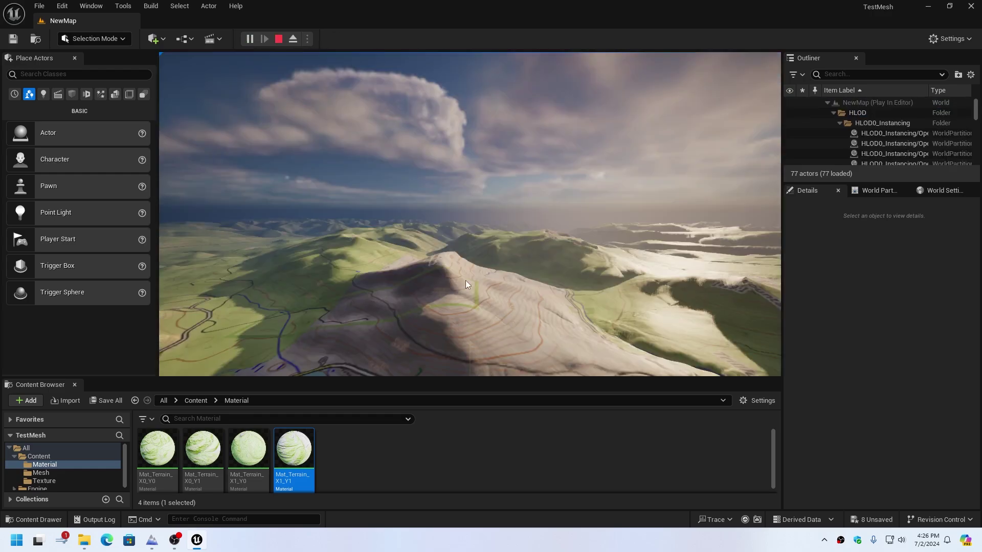
left_click(460, 279)
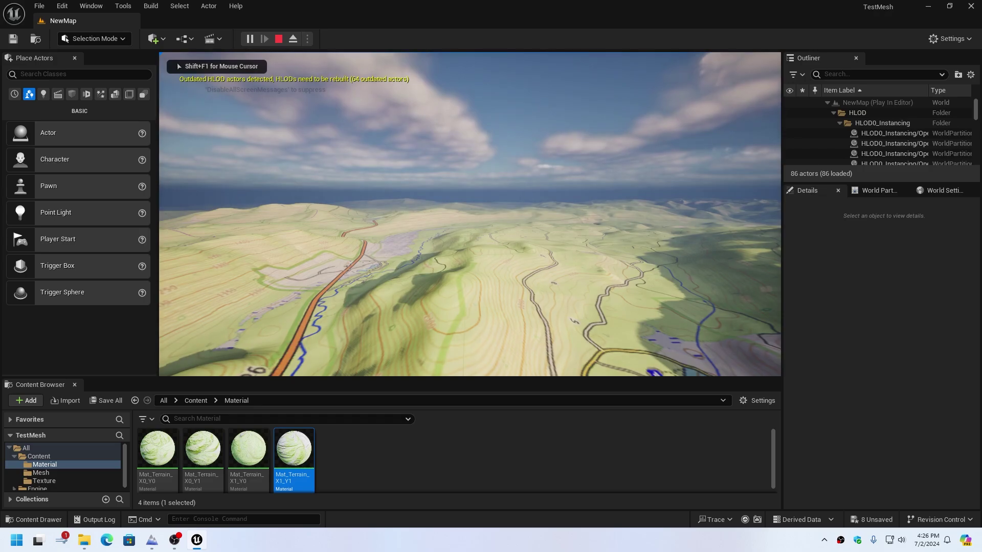